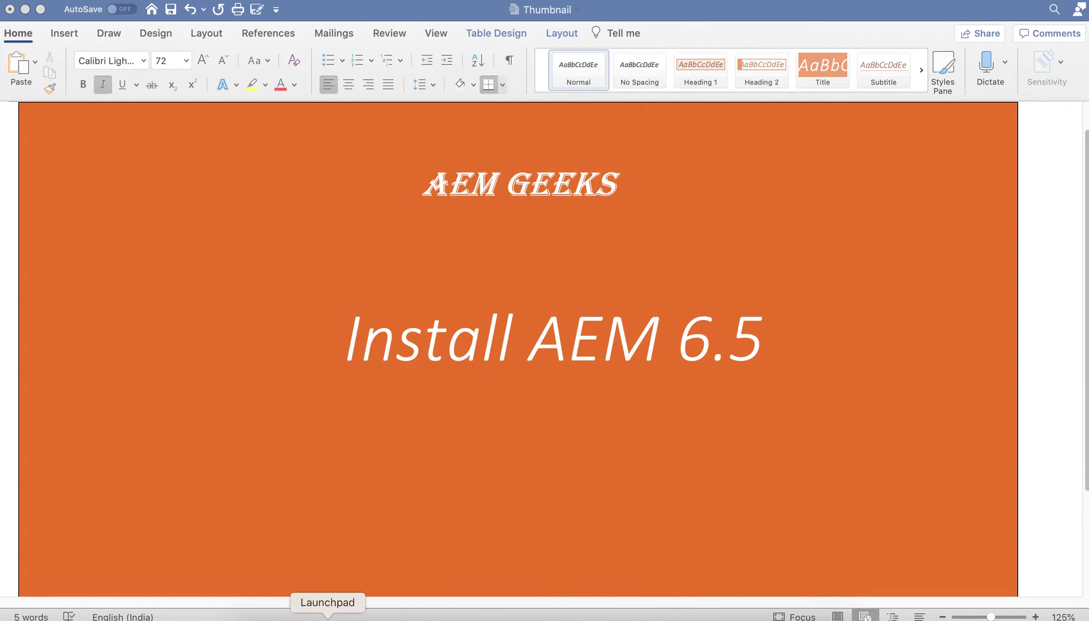
Show the AEM folder, select aem-quickstart-6.5.0.jar, and bring up the naming-pattern notes in Brackets.
click(260, 618)
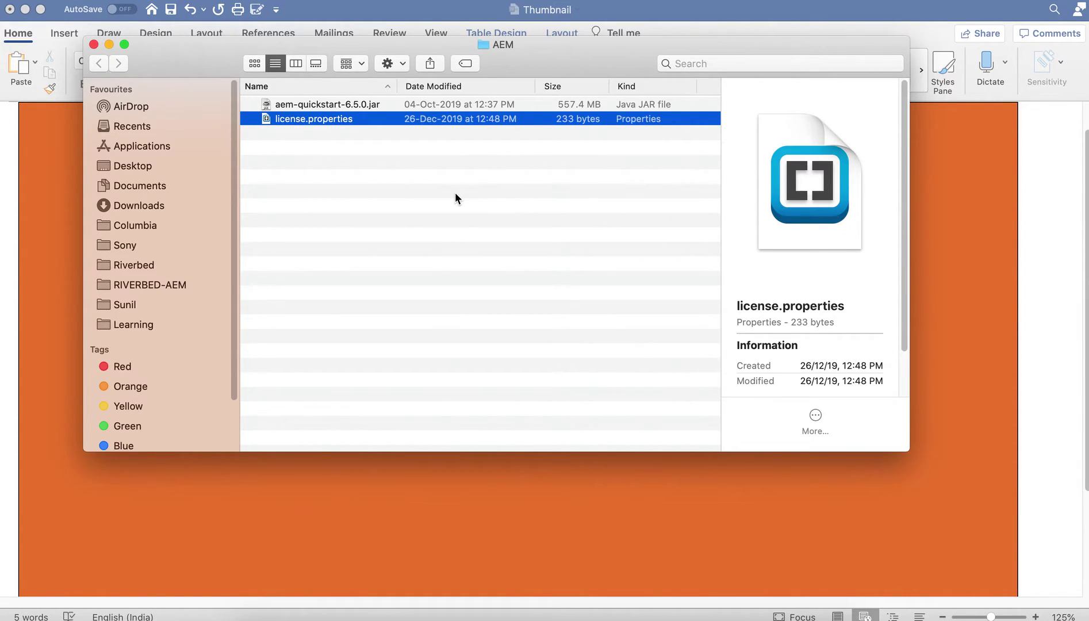
click(389, 105)
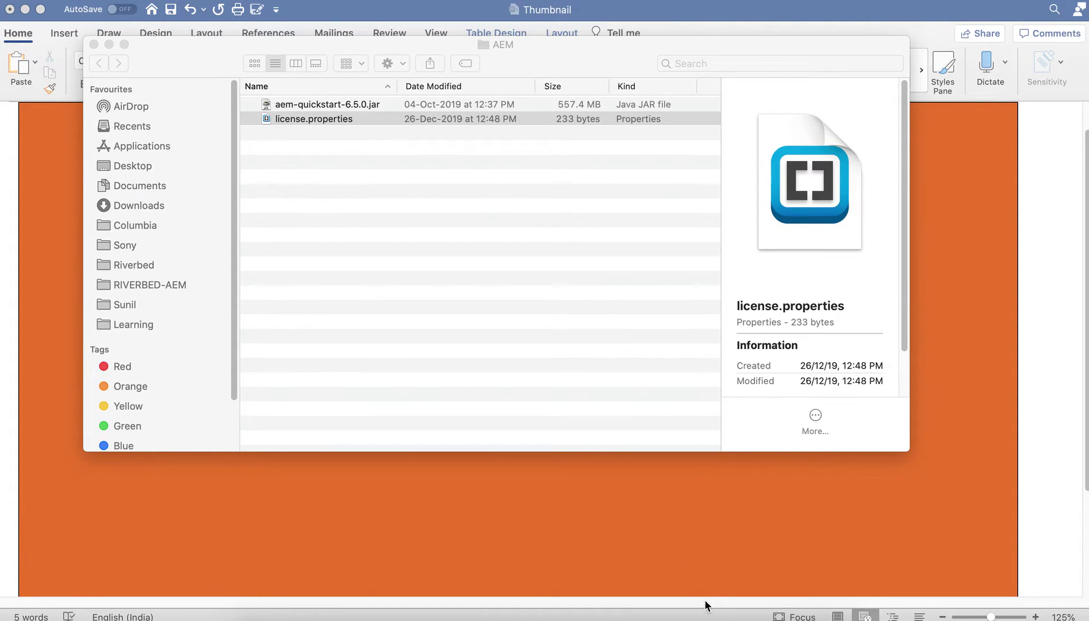
click(728, 615)
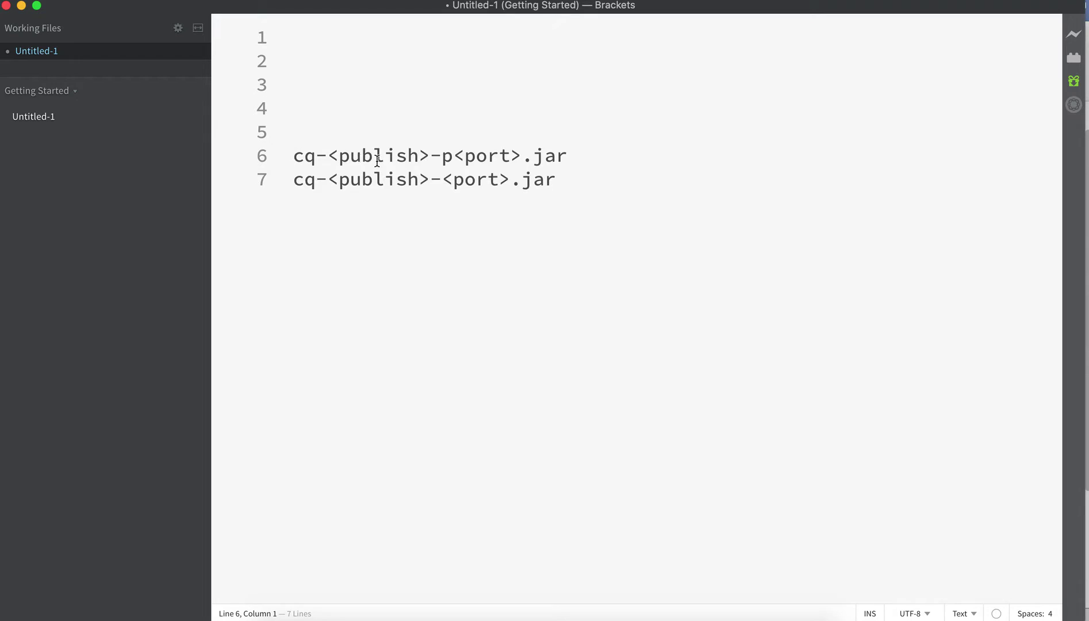
Highlight 'publish' in the cq-<publish>-p<port>.jar pattern, then return to the AEM folder.
drag(419, 155, 341, 156)
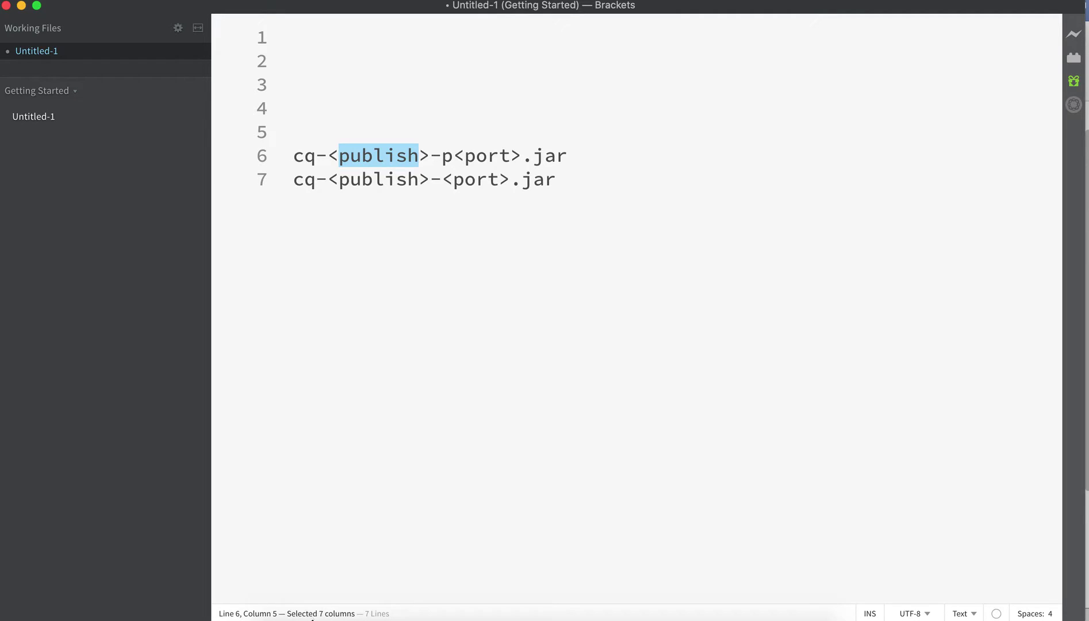
click(277, 619)
Rename aem-quickstart-6.5.0.jar to cq-publish-p5503.jar.
click(353, 104)
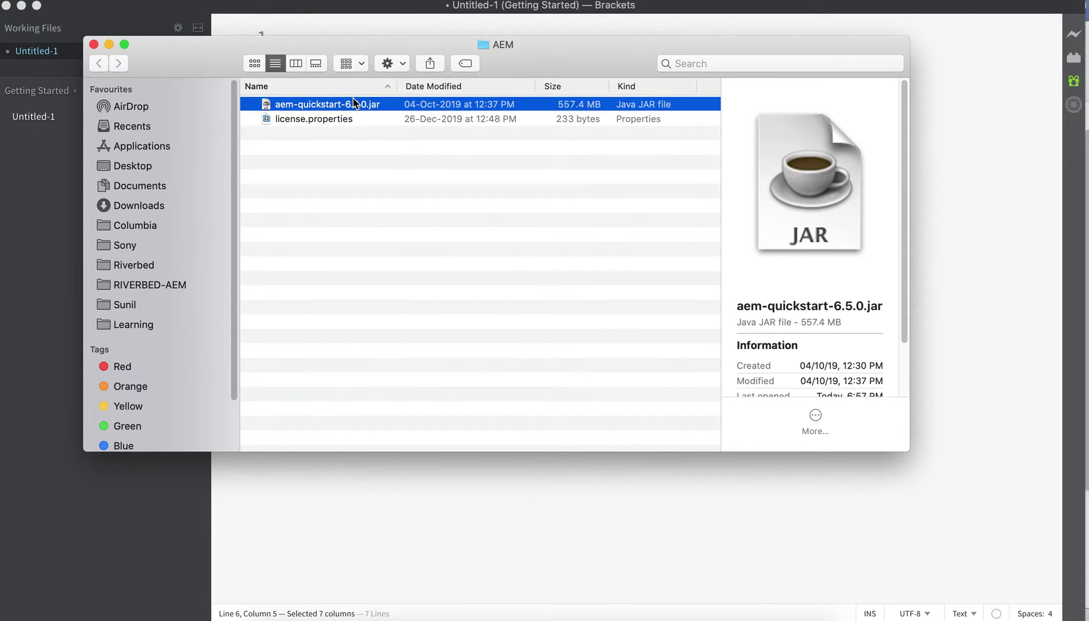
right_click(352, 104)
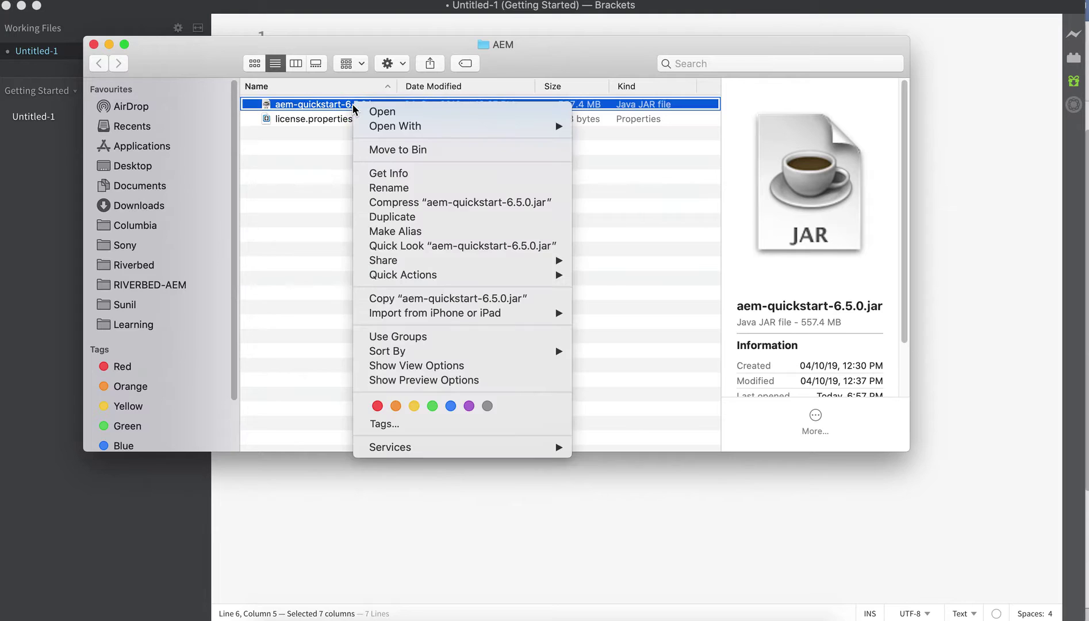
click(390, 187)
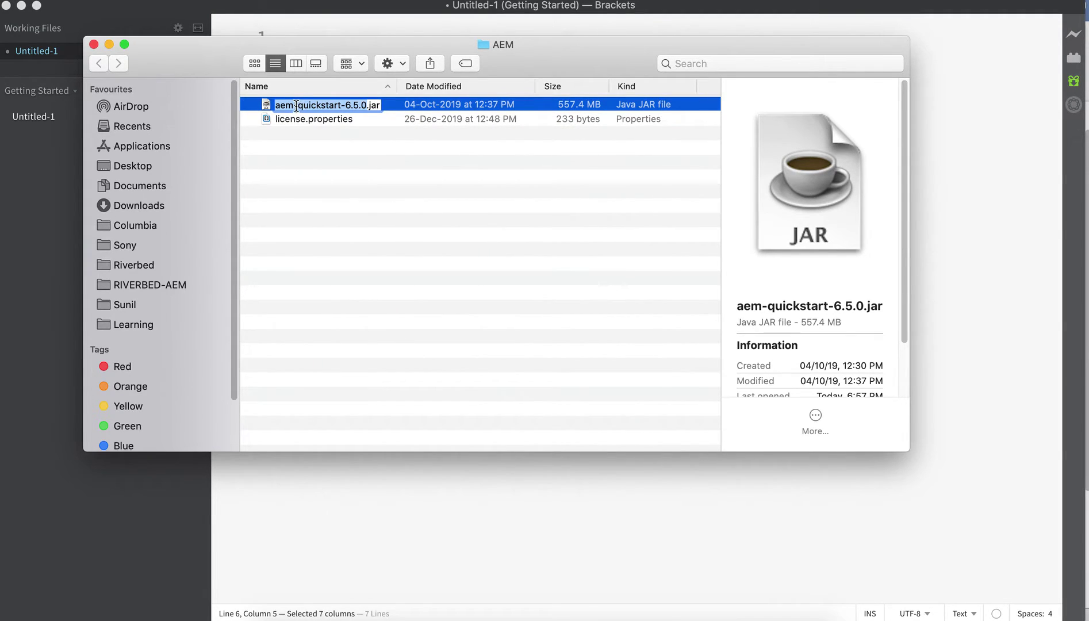
click(297, 104)
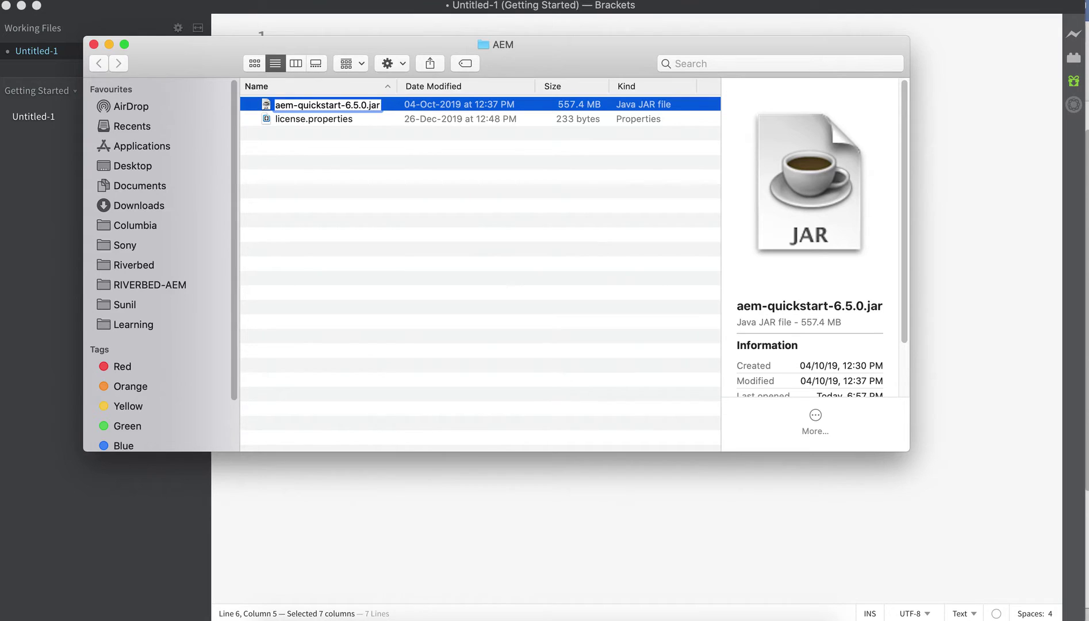
key(BackSpace)
key(BackSpace)
key(Delete)
key(Delete)
text(cq-)
key(Delete)
key(Delete)
key(Delete)
key(Delete)
key(Delete)
key(Delete)
key(Delete)
key(Delete)
key(Delete)
key(Delete)
key(Delete)
key(Delete)
key(Delete)
key(Delete)
key(Delete)
key(Delete)
text(publish-p5503)
key(Return)
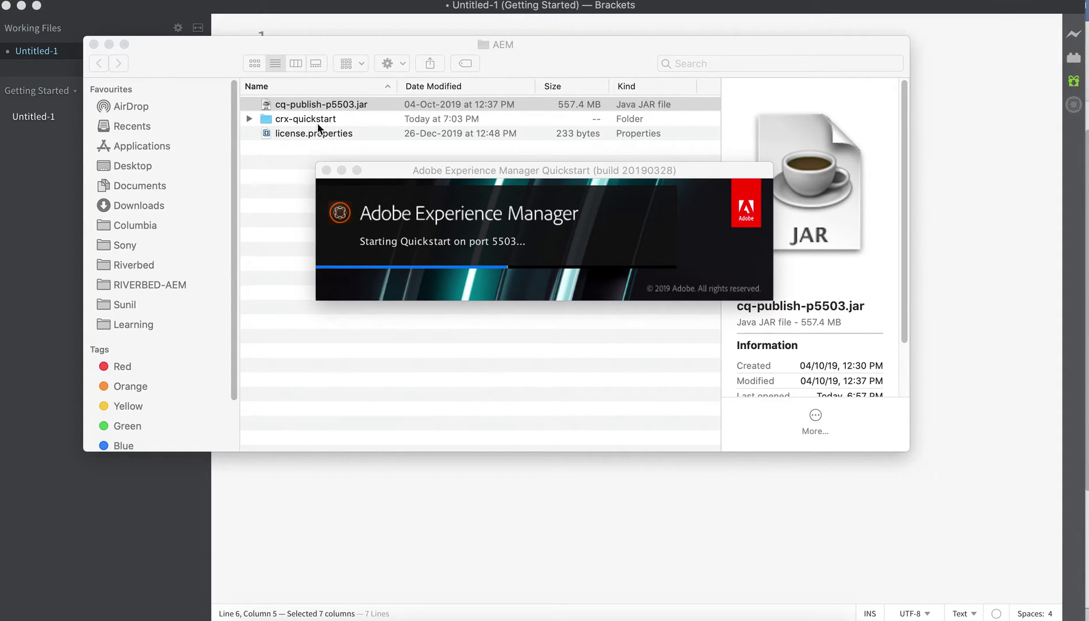
Put the jar name into rename mode, then leave it without changing the name.
click(299, 105)
click(299, 106)
click(299, 105)
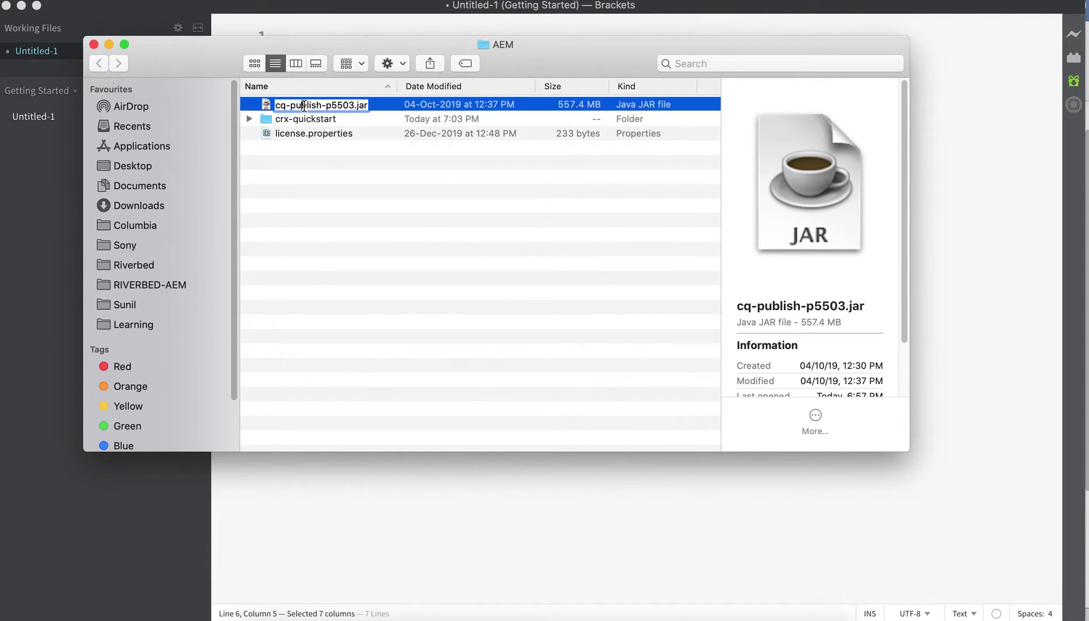
click(779, 617)
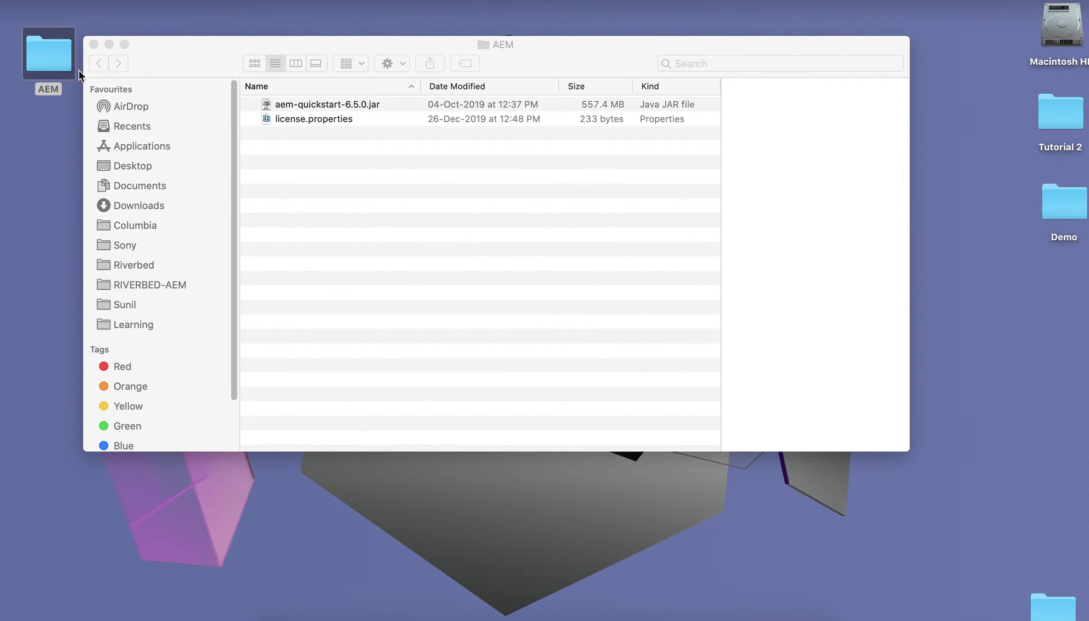
Open a new Terminal window at the desktop AEM folder through Services.
right_click(53, 56)
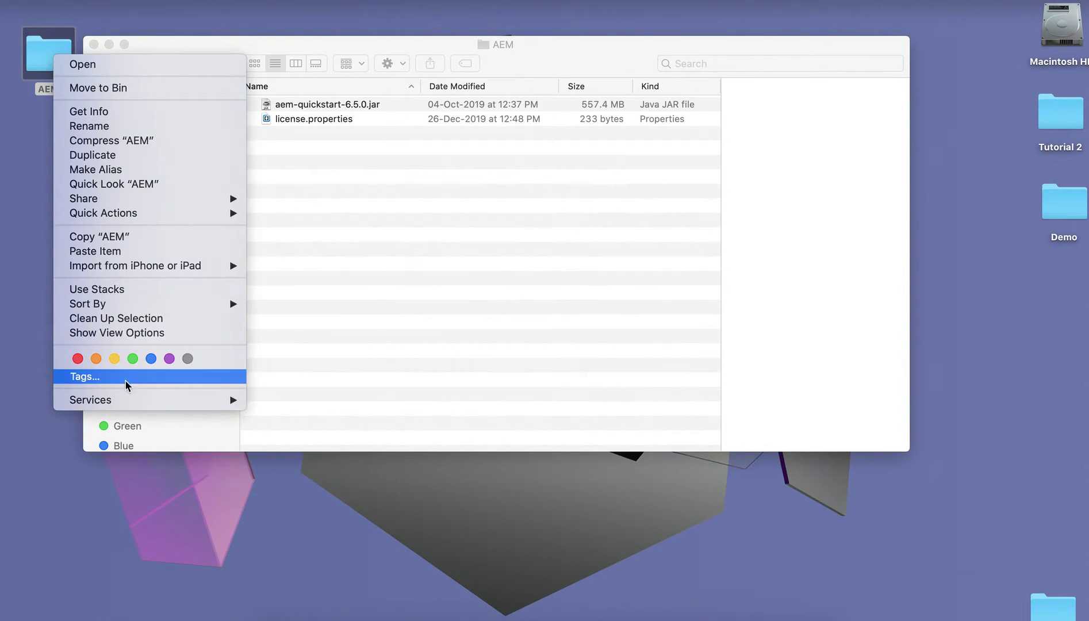
mouse_move(125, 399)
click(291, 472)
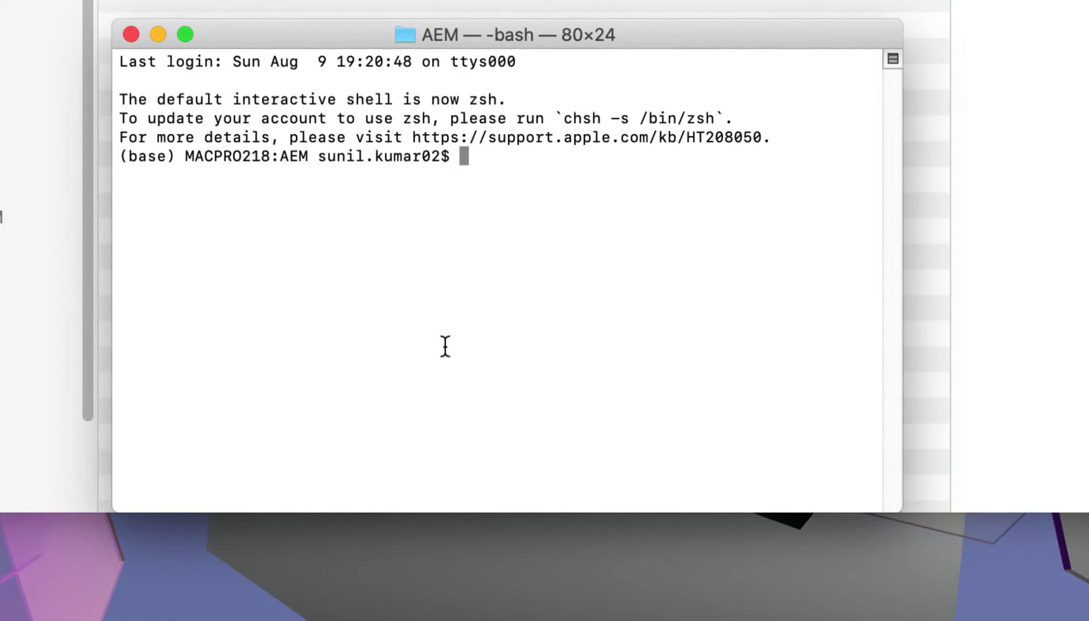
Run java -jar aem-quickstart-6.5.0.jar -r publish,qa,test -p 9503.
text(java -jar ae)
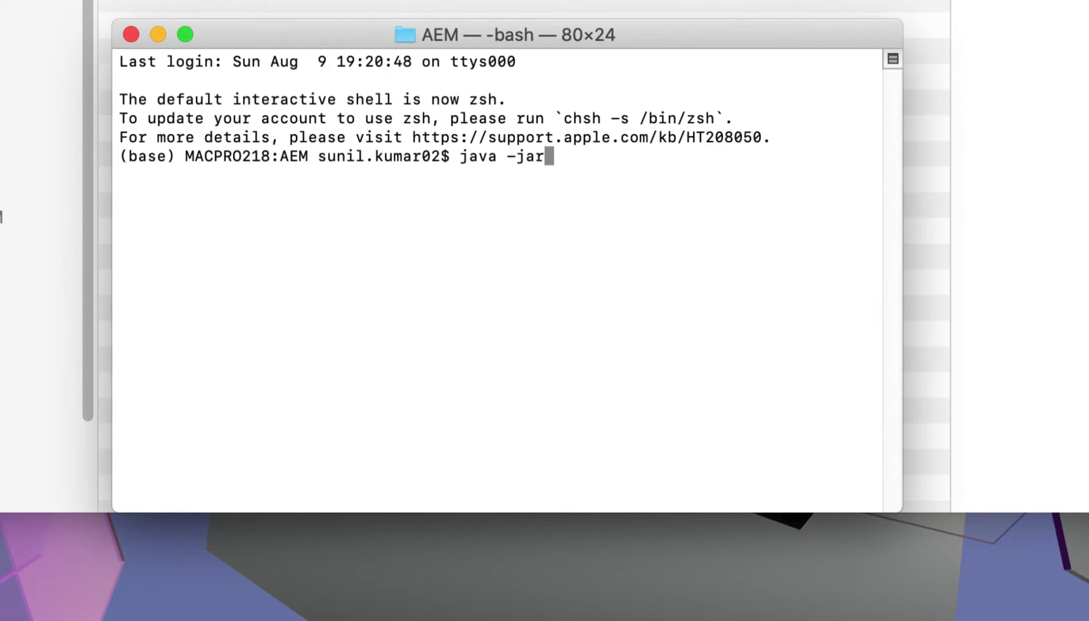
key(Tab)
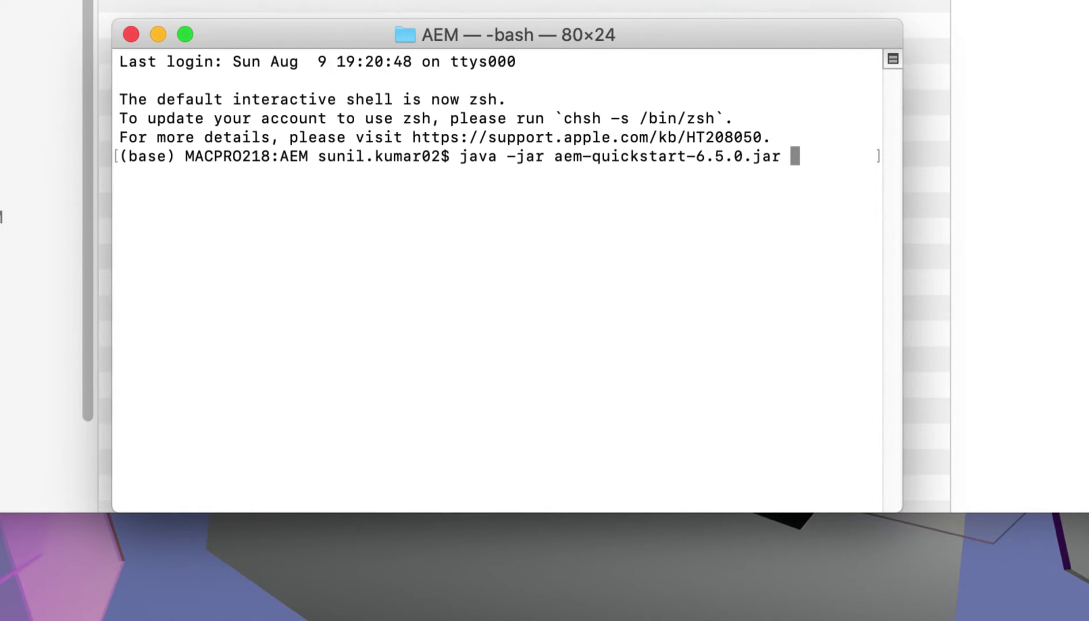
text(-)
text(r pu)
text(blish)
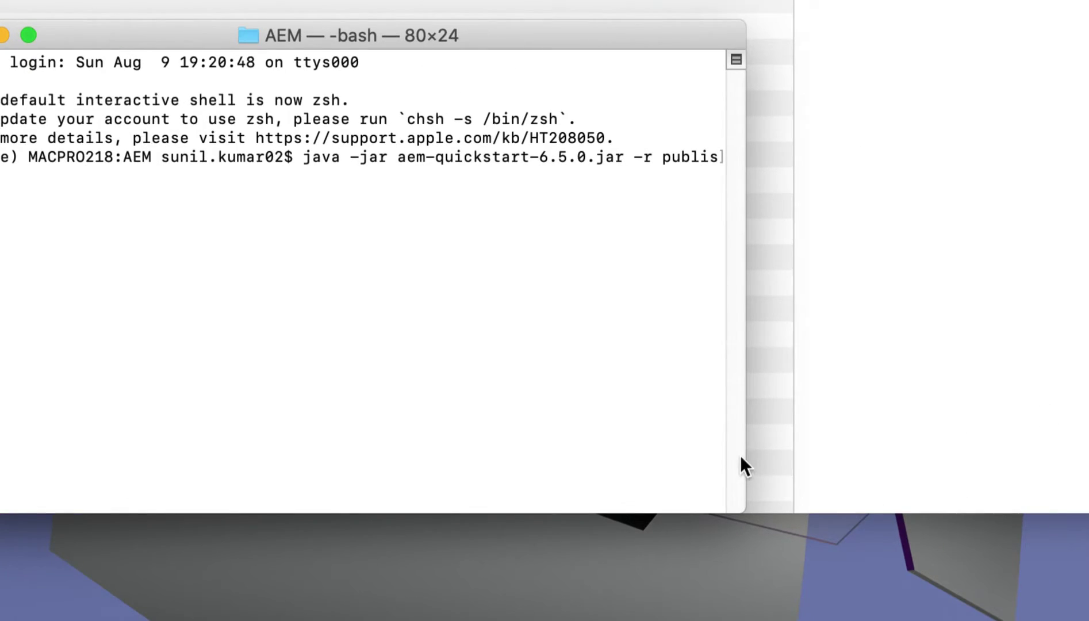
drag(741, 458, 880, 454)
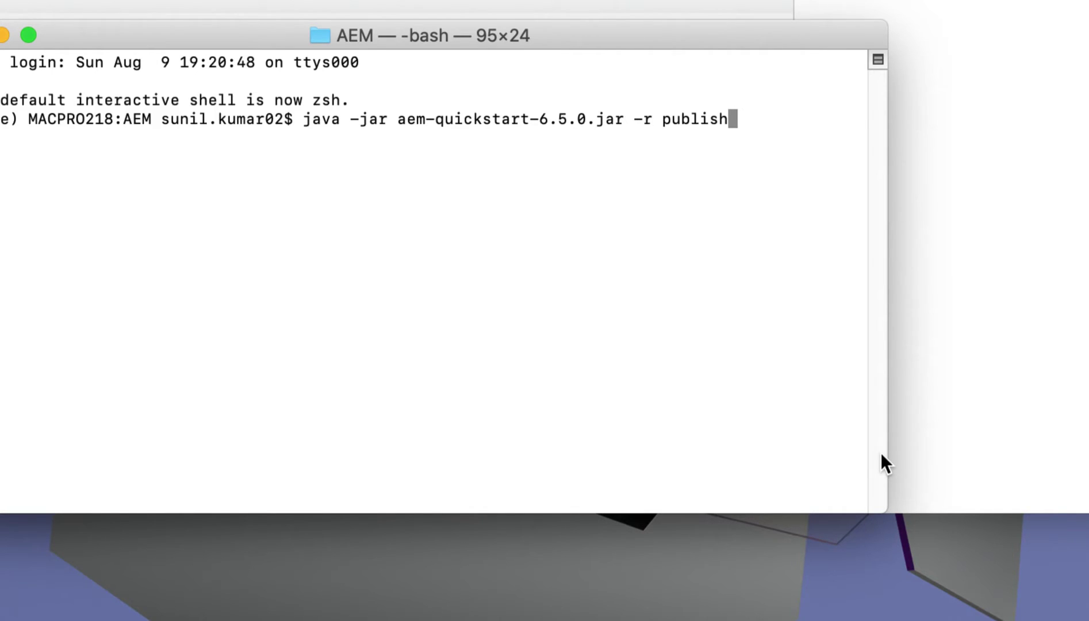
text(,qa,test)
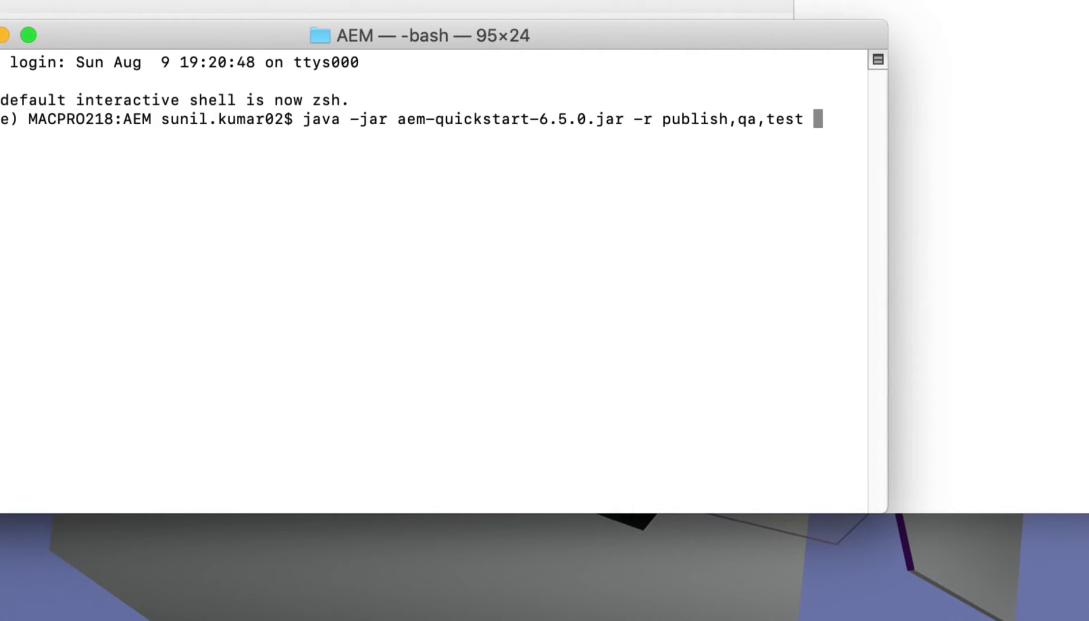
text( -p 9503)
key(Return)
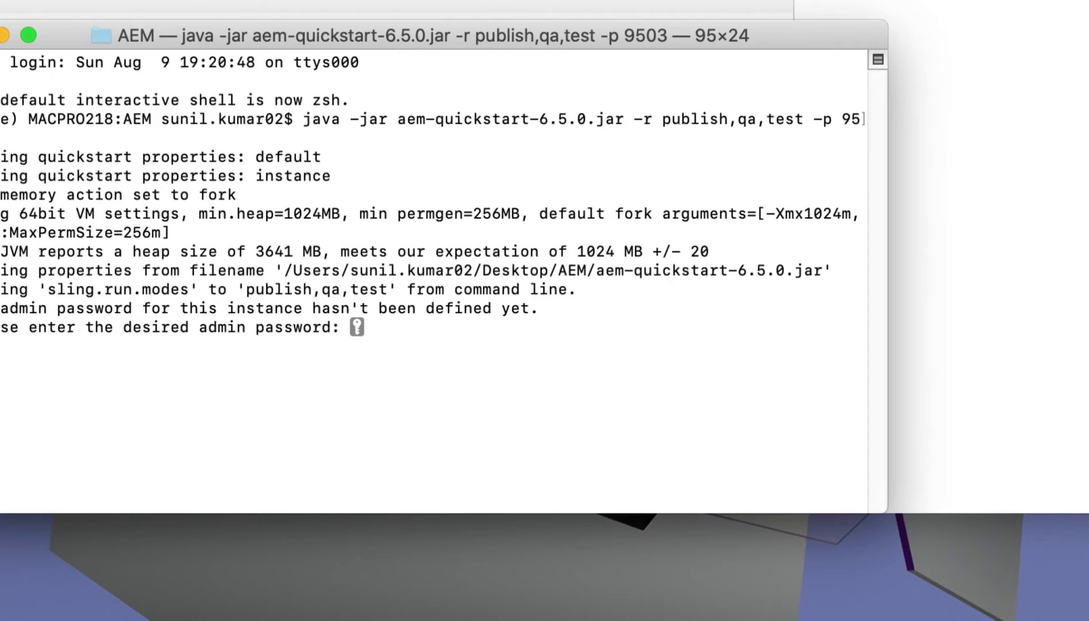
Enter and confirm the new admin password, then switch away from the server terminal.
key(Return)
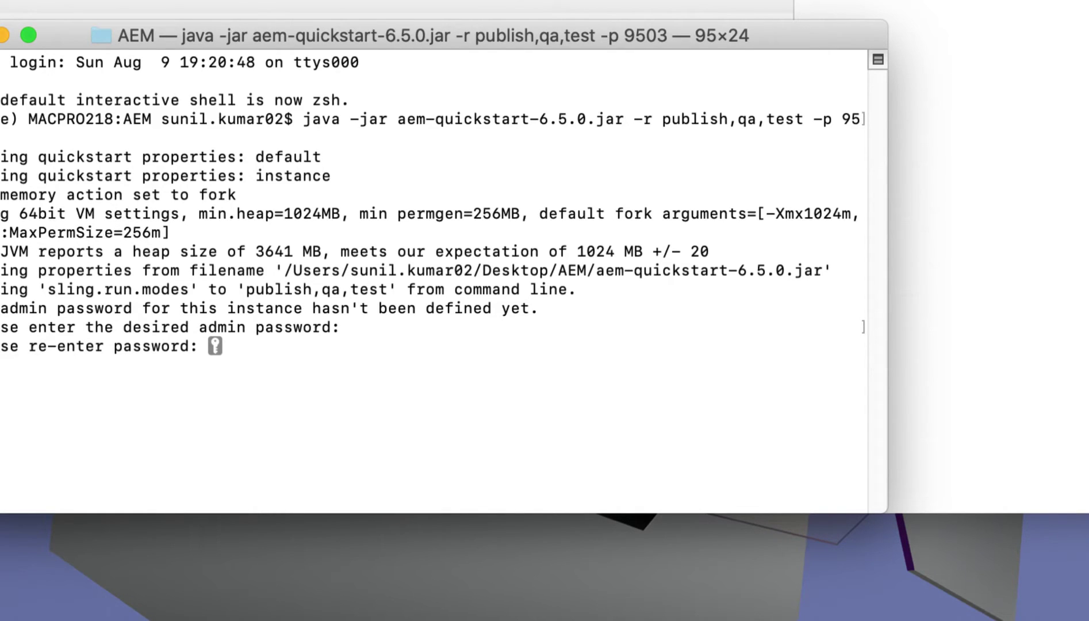
key(Return)
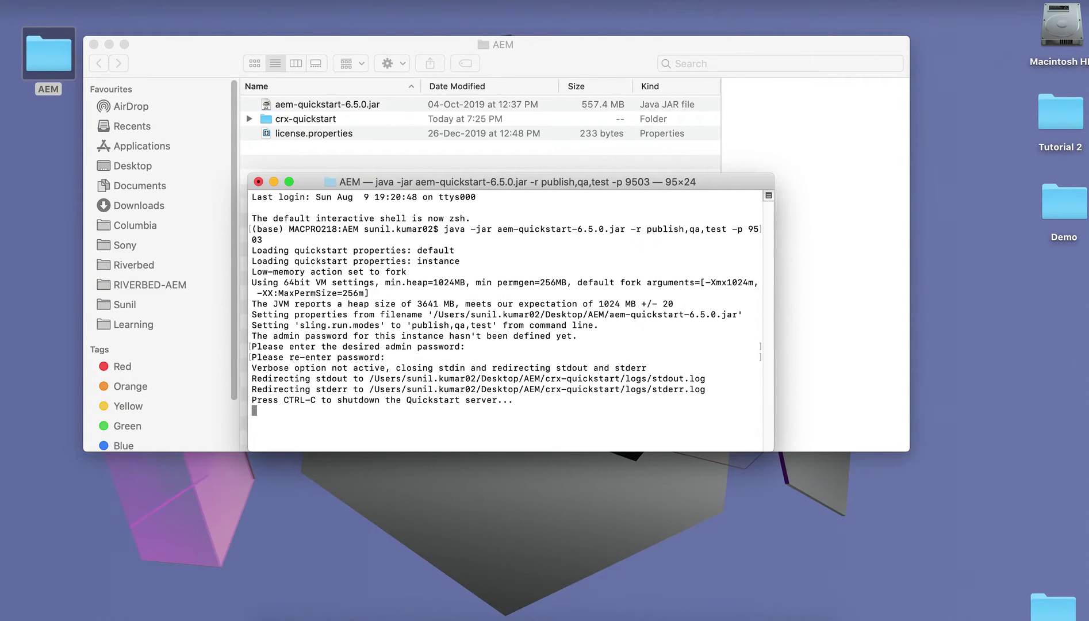
click(628, 618)
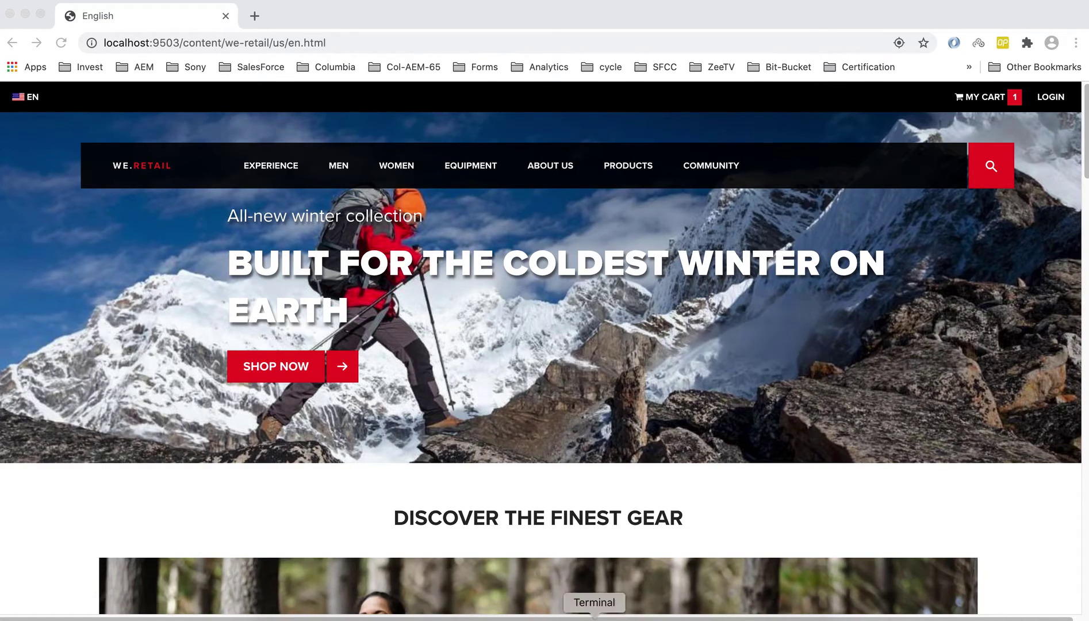
key(super+Tab)
drag(711, 467, 895, 498)
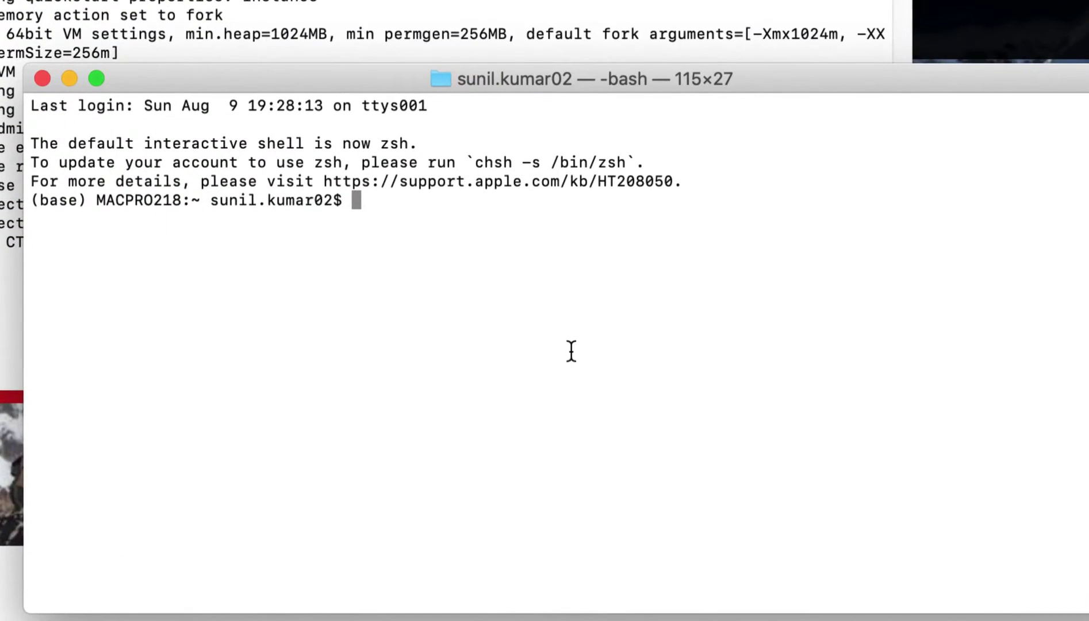
text(ps -ef | grep java)
key(Return)
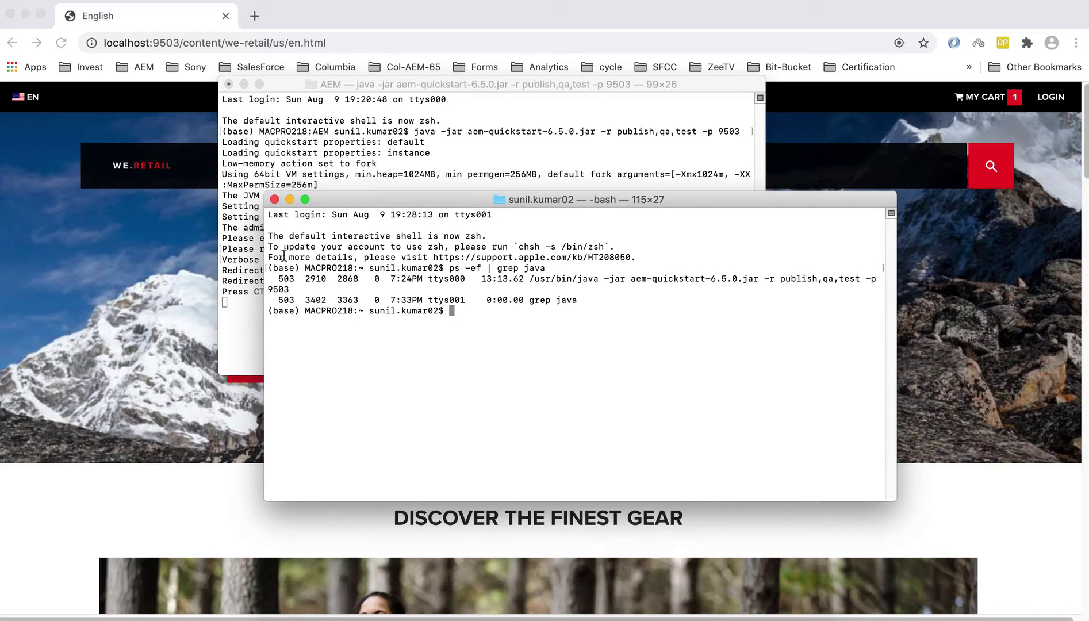
click(275, 200)
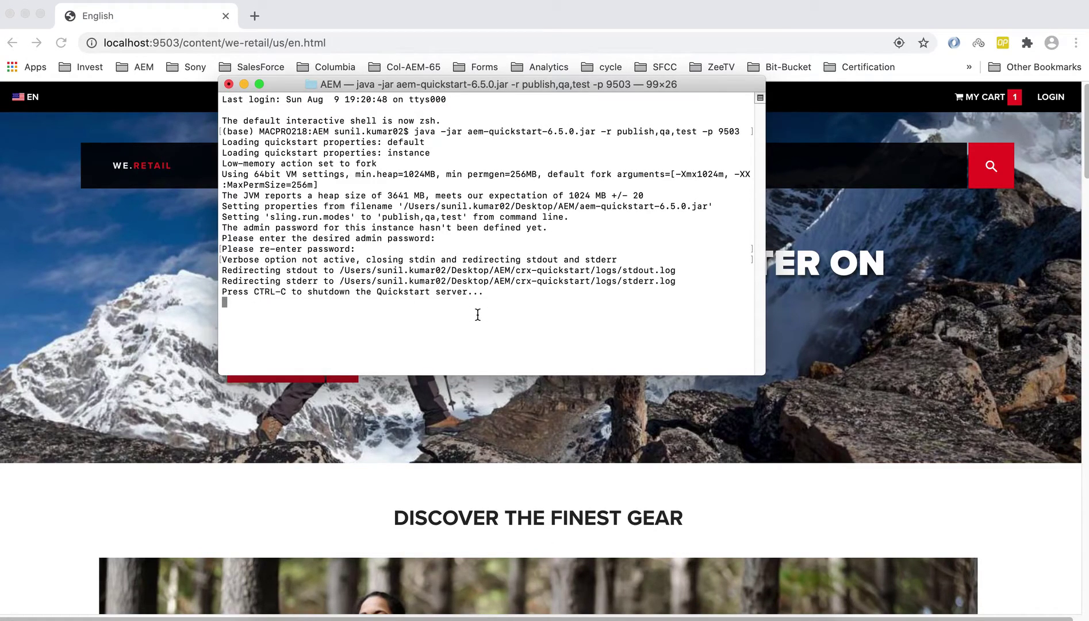
Stop the AEM server with Ctrl+C and expand crx-quickstart > bin in Finder.
key(ctrl+c)
key(ctrl+Right)
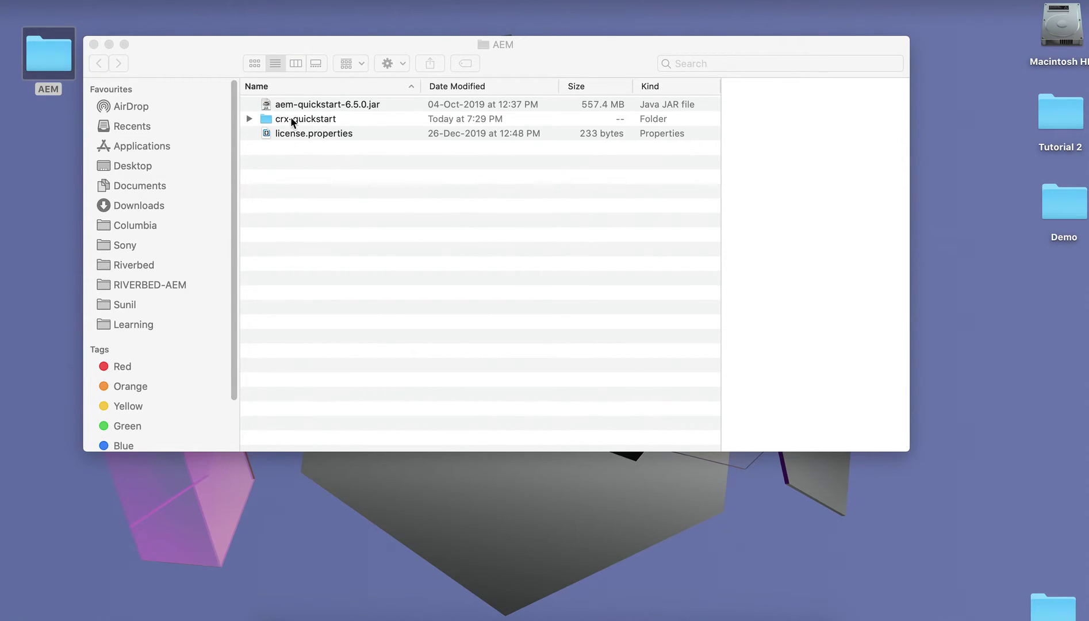
click(251, 119)
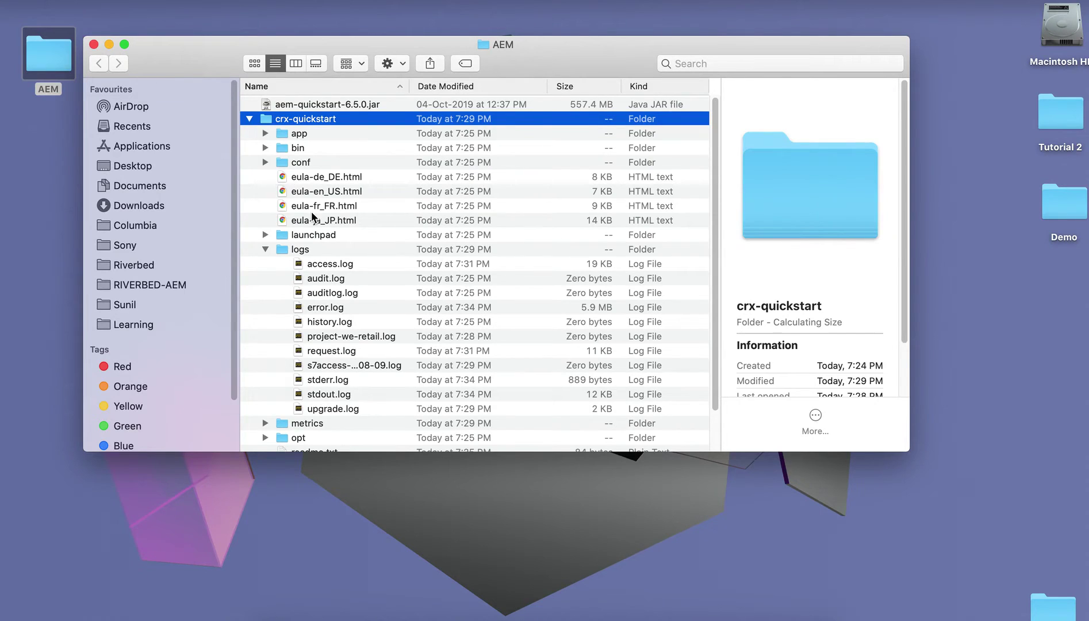
click(265, 249)
click(265, 148)
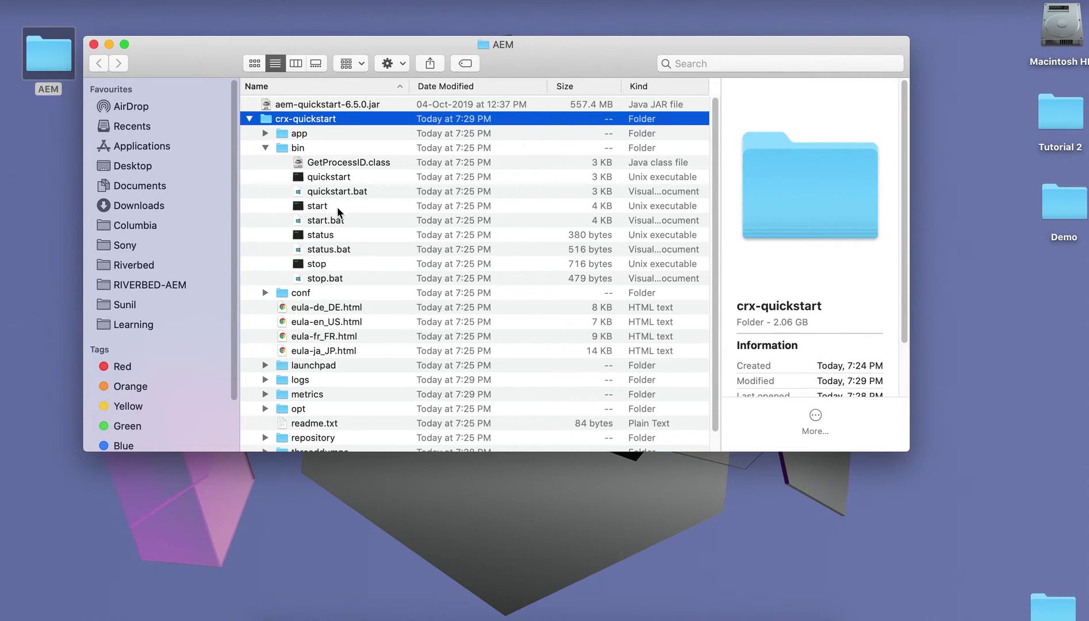
Open the bin/start script in Brackets.
click(330, 207)
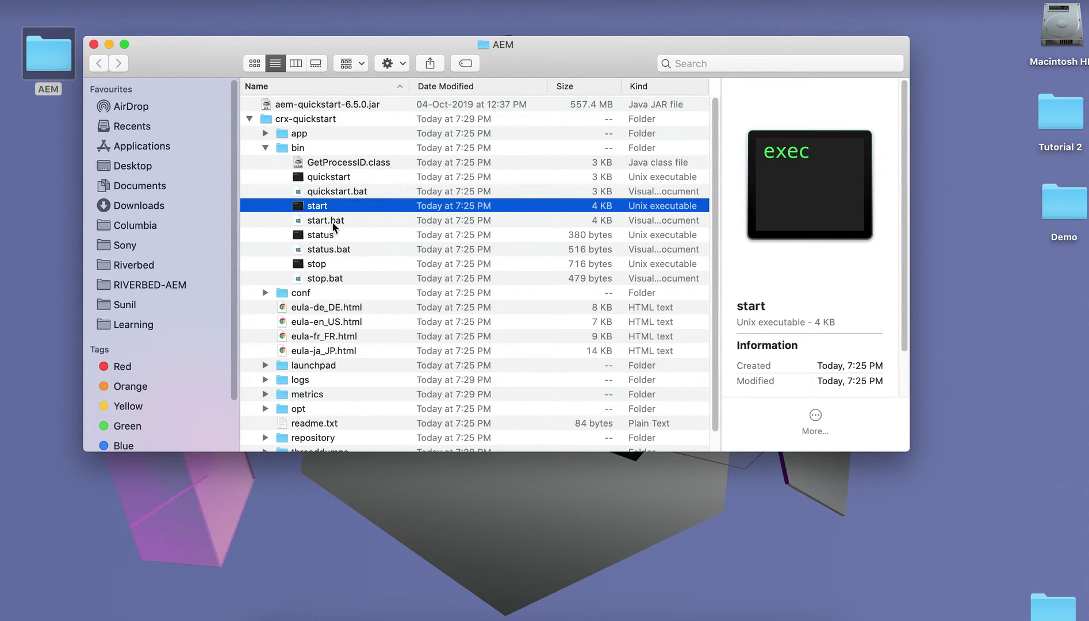
right_click(342, 212)
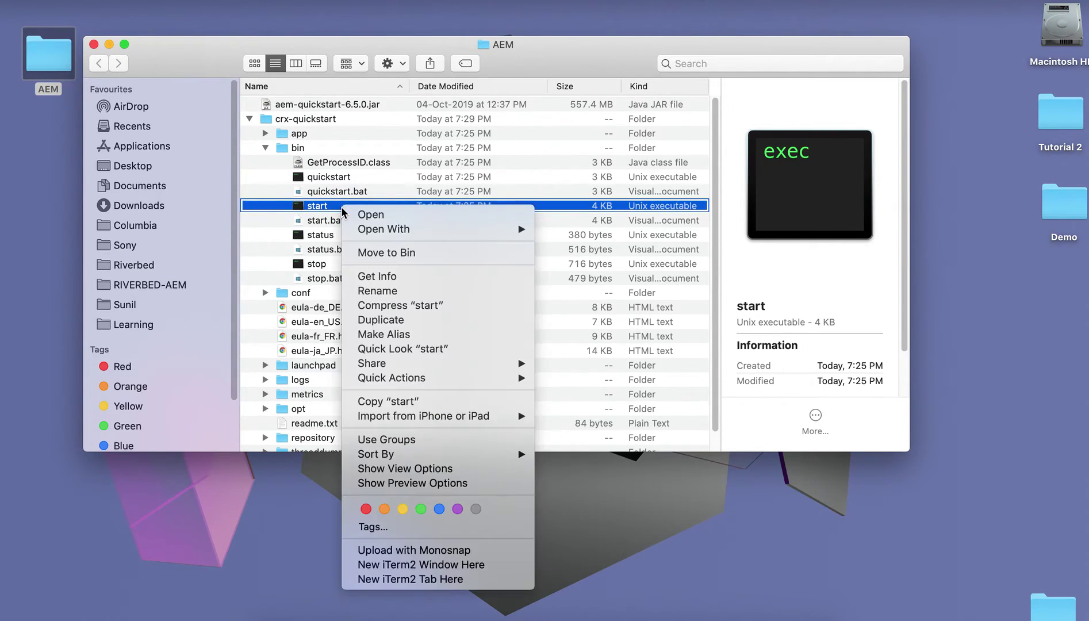
mouse_move(381, 233)
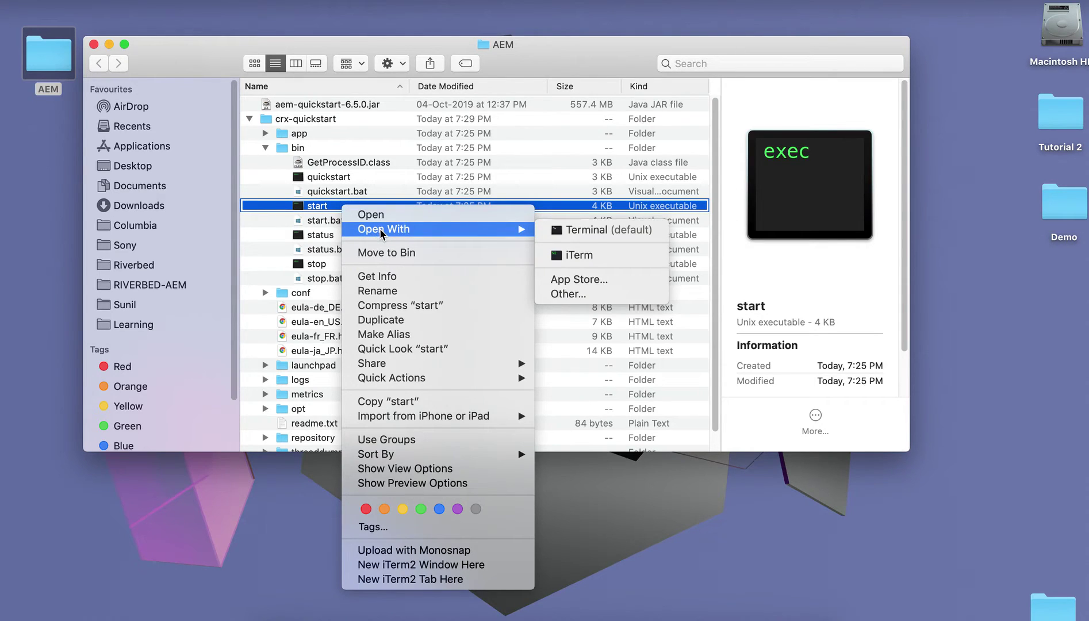
click(567, 294)
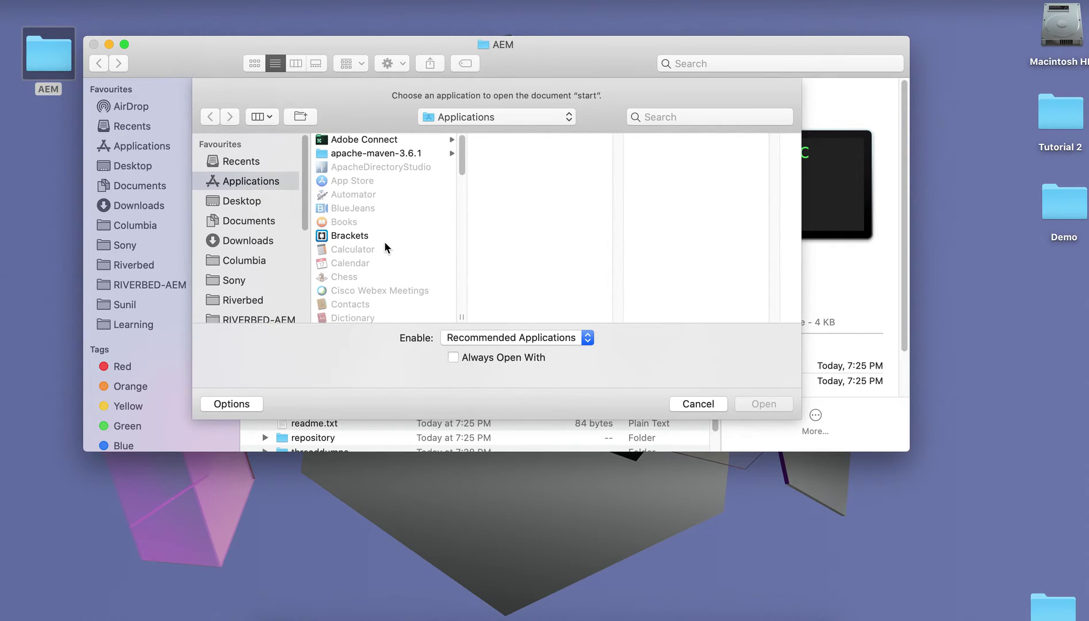
click(357, 236)
click(772, 408)
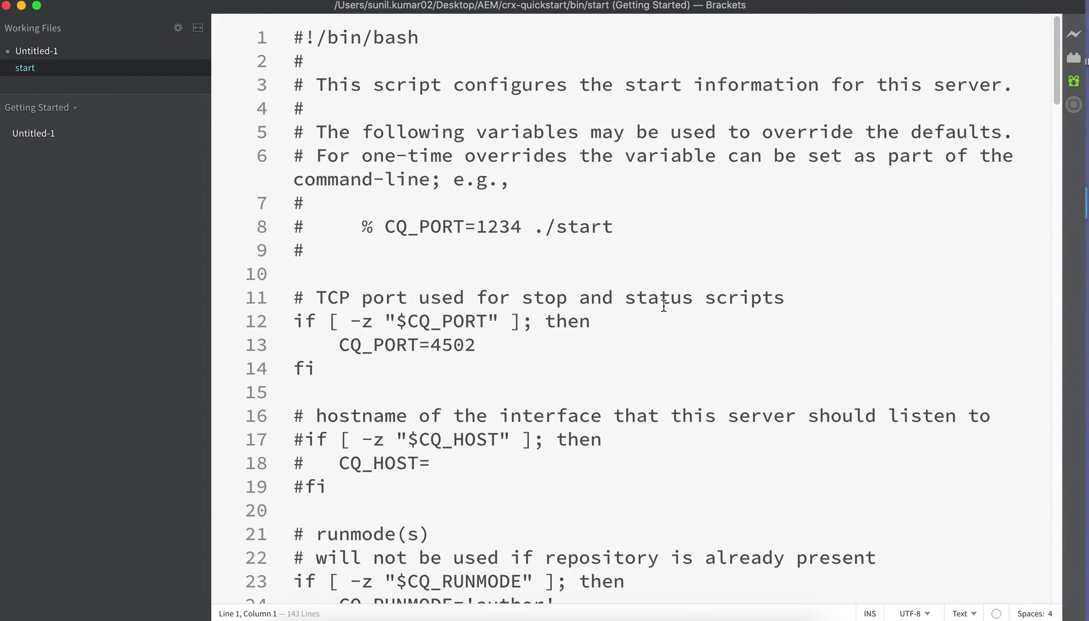
Change the default CQ_PORT from 4502 to 9503.
key(super+minus)
key(super+minus)
key(super+minus)
key(super+minus)
key(super+minus)
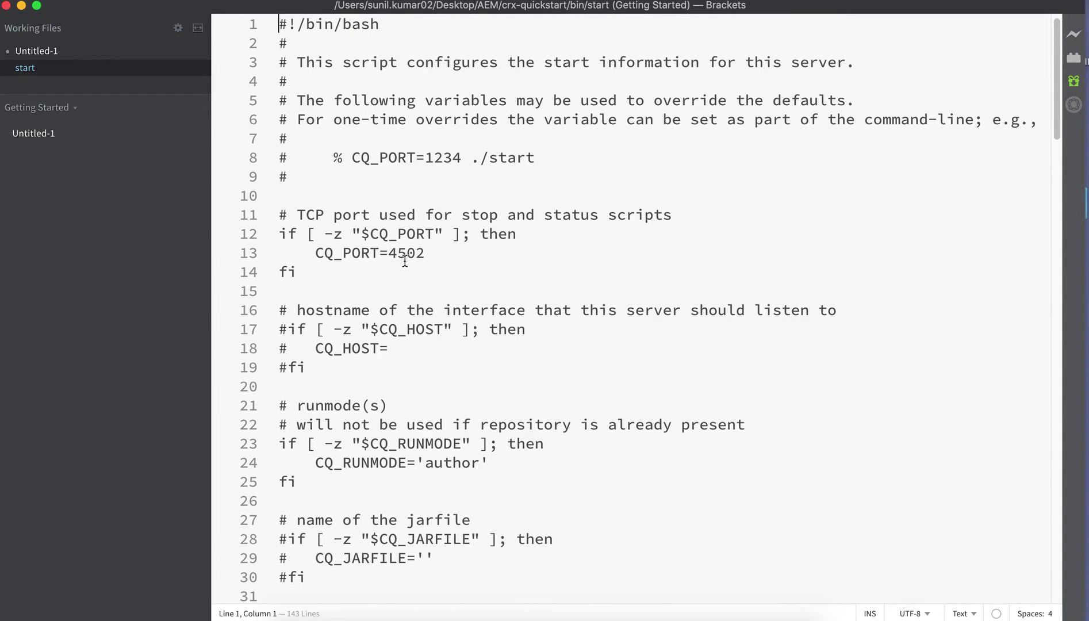
click(396, 254)
key(BackSpace)
text(9)
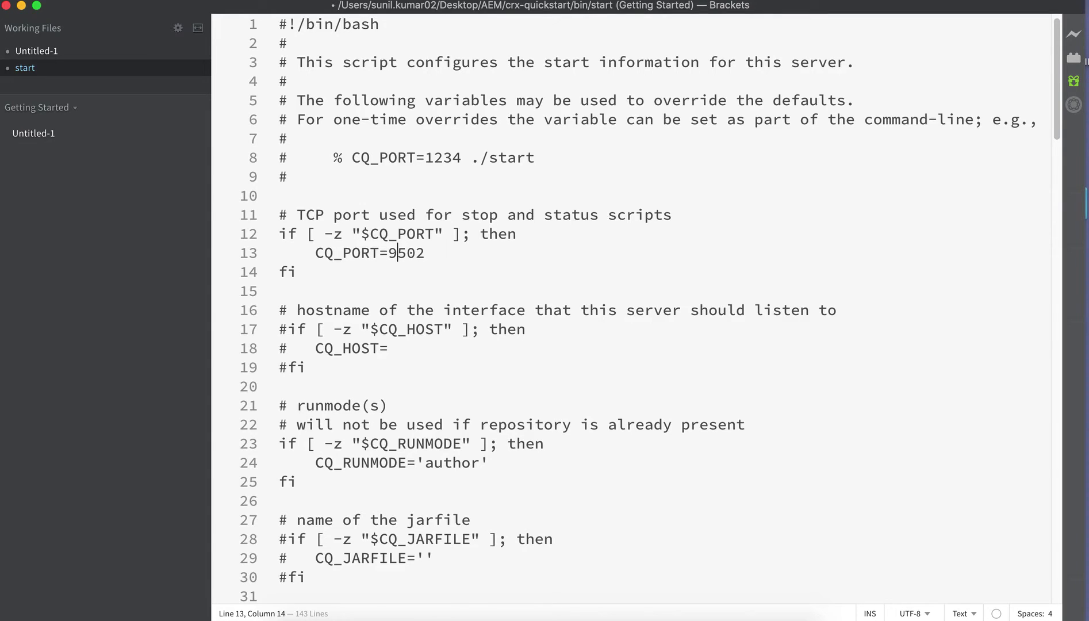
click(426, 253)
key(BackSpace)
text(3)
Set CQ_RUNMODE to 'publish,qa,test' and save the start script.
drag(1052, 99, 1055, 135)
click(494, 313)
key(Left)
key(BackSpace)
key(BackSpace)
key(BackSpace)
key(BackSpace)
key(BackSpace)
key(BackSpace)
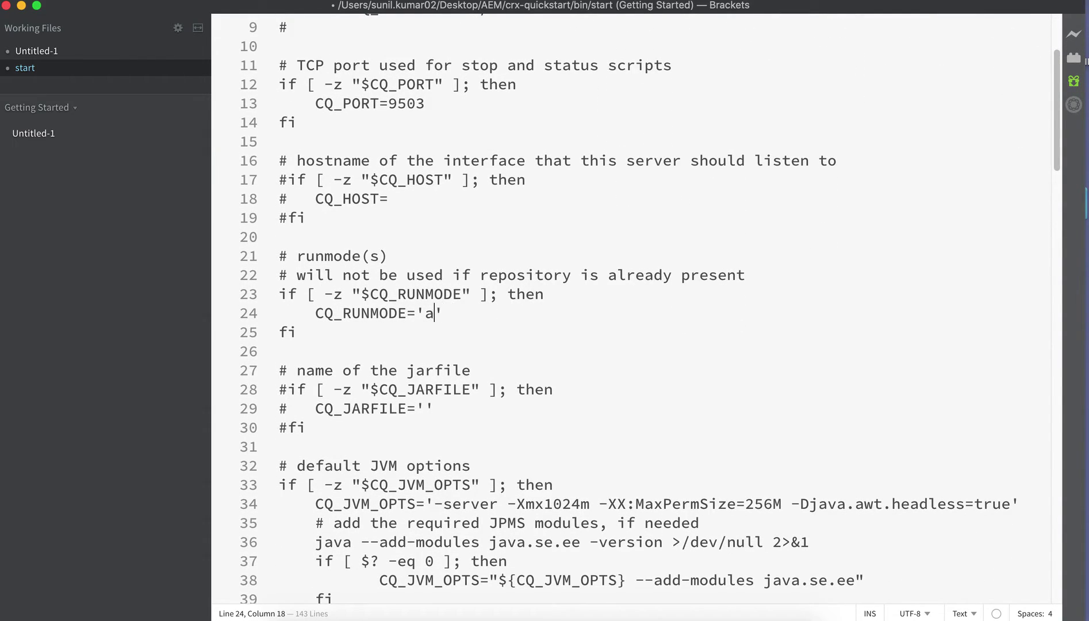
text(pu)
text(blish)
text(,qa)
text(,text)
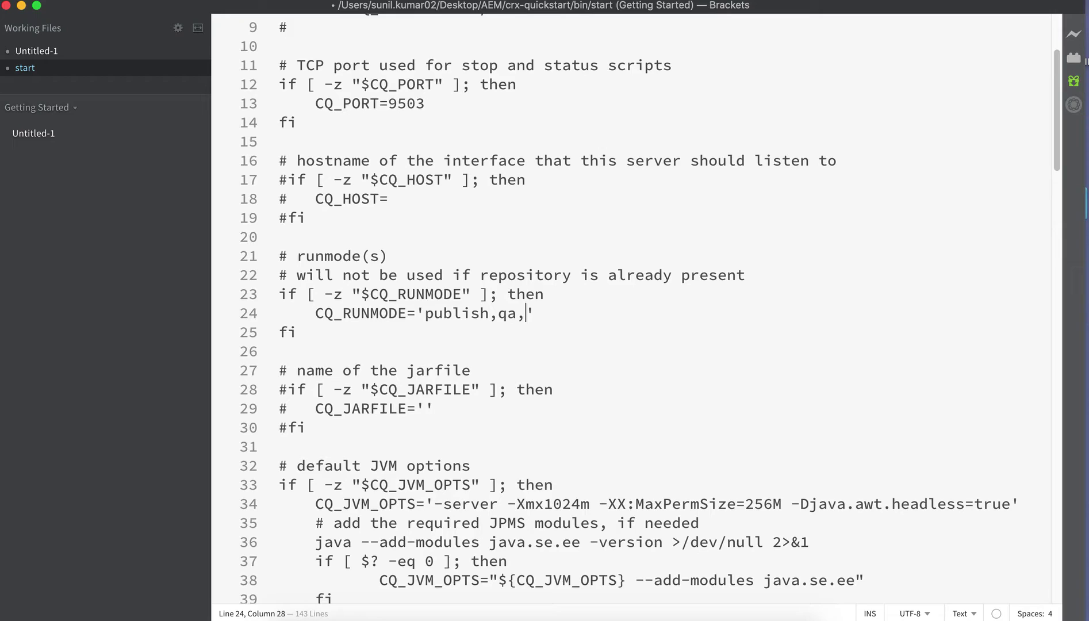
key(BackSpace)
key(BackSpace)
text(st)
key(super+s)
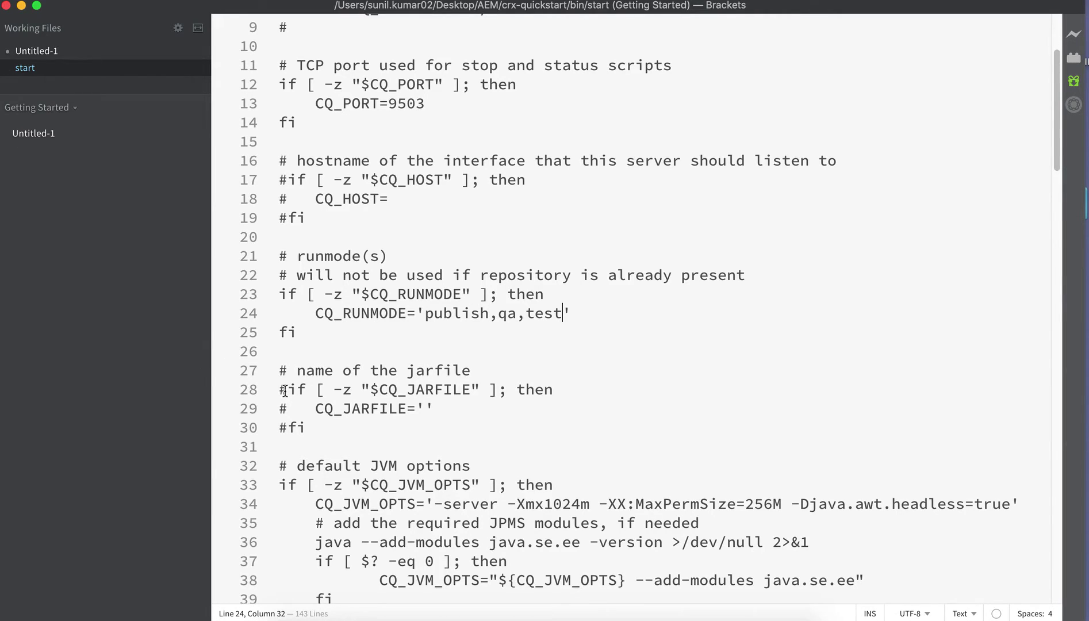
Minimize Brackets, run bin/start from Finder, and return to the We.Retail page.
click(21, 5)
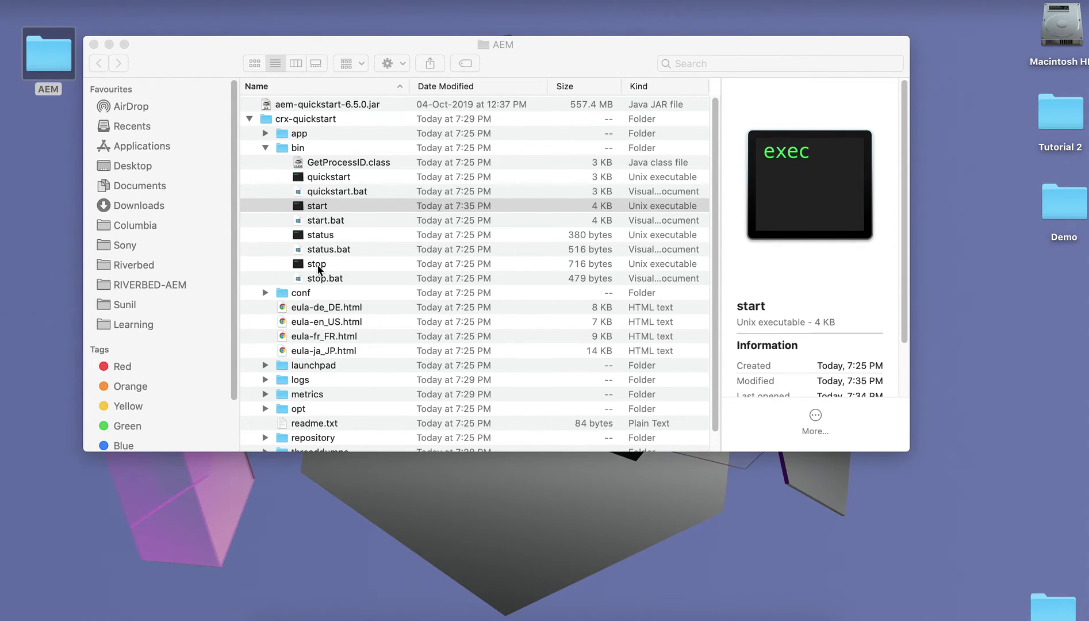
double_click(349, 207)
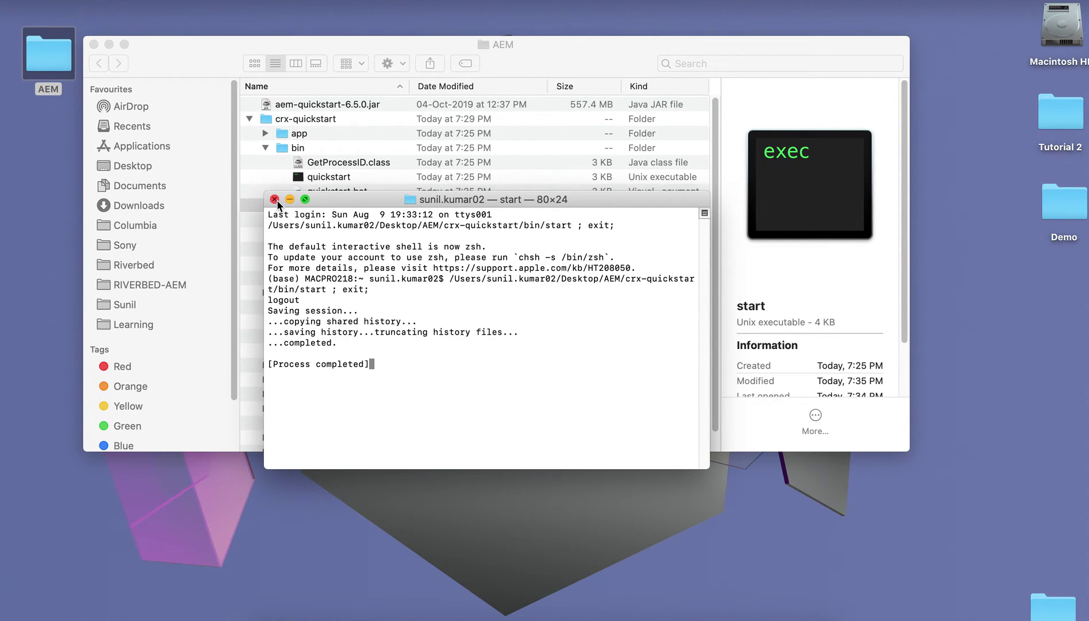
click(626, 611)
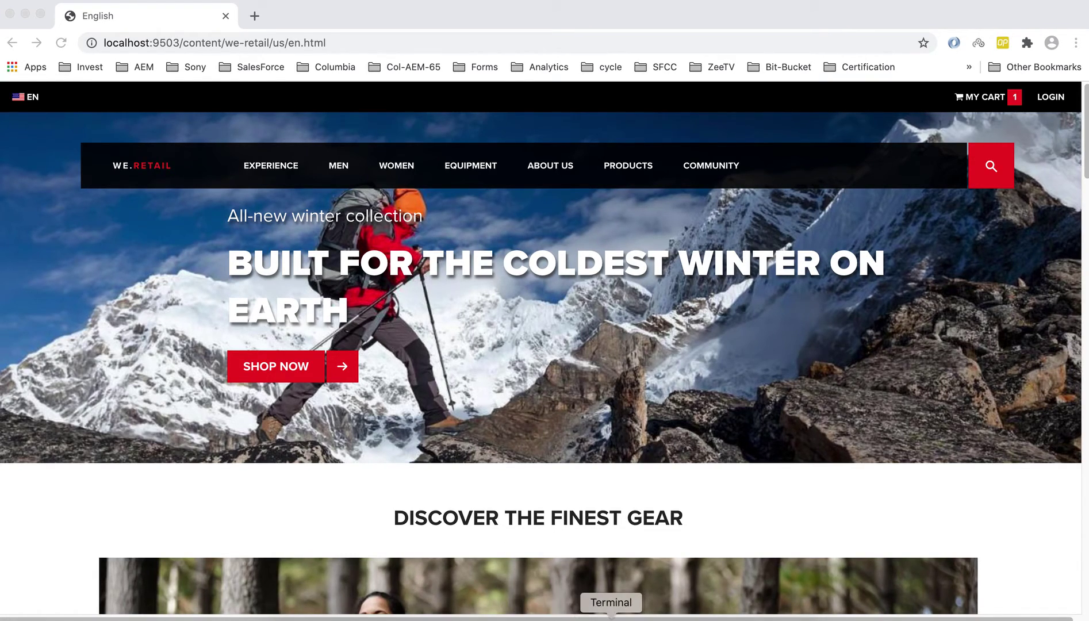
List running Java processes with ps -ef | grep java in a widened Terminal window.
click(611, 617)
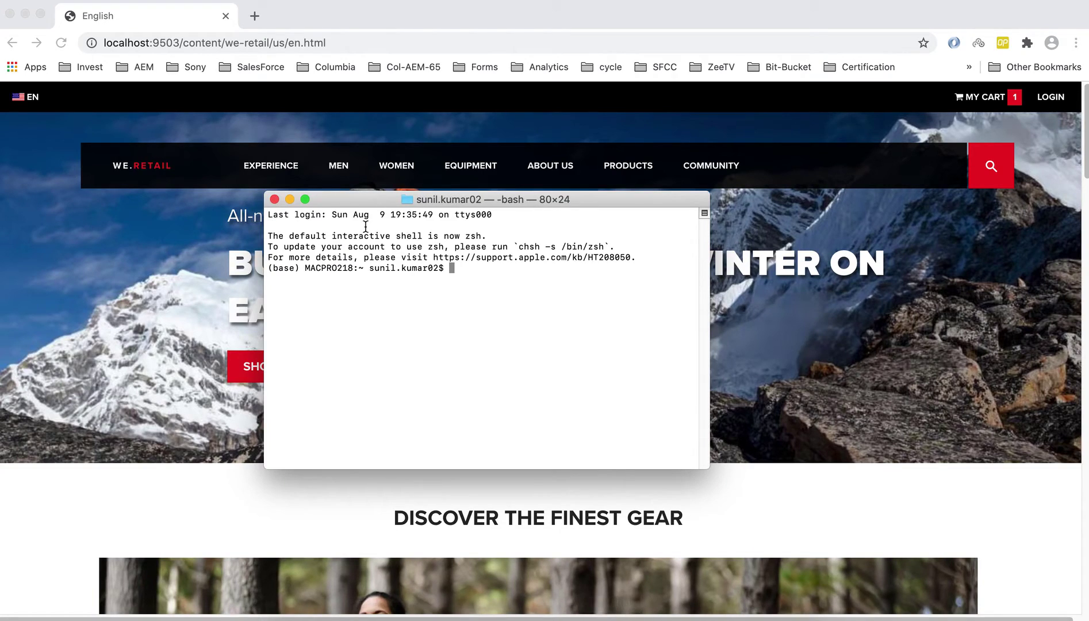
text(ps -ef | grep java)
key(Return)
drag(709, 456, 970, 445)
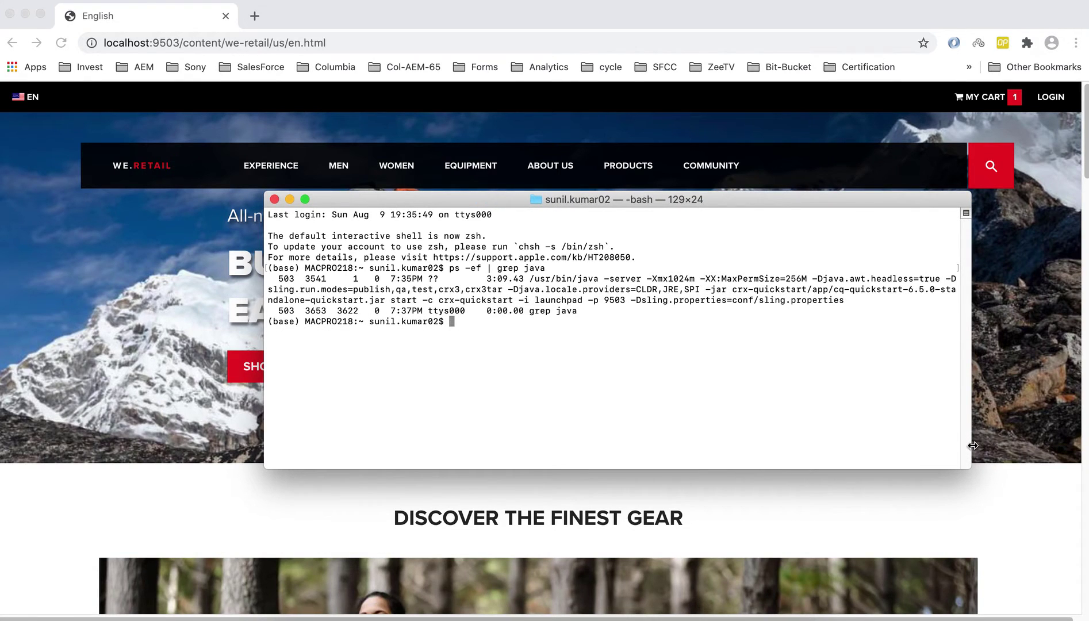
drag(588, 199, 494, 191)
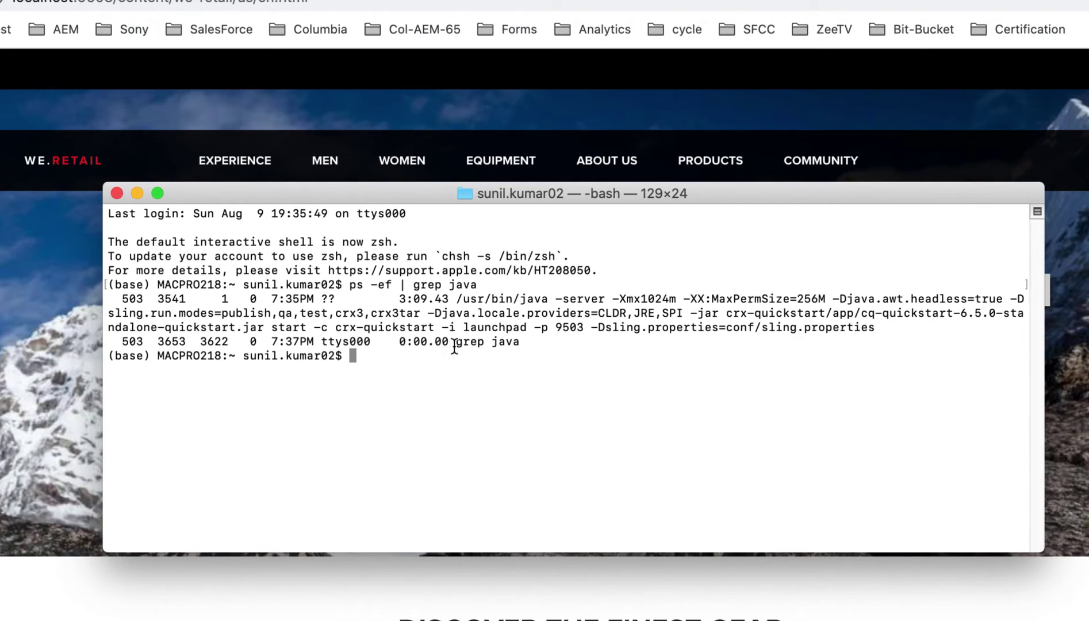
Highlight the -p 9503 port and the sling.run.modes publish,qa,test setting in the output.
drag(555, 329, 583, 329)
drag(109, 315, 214, 314)
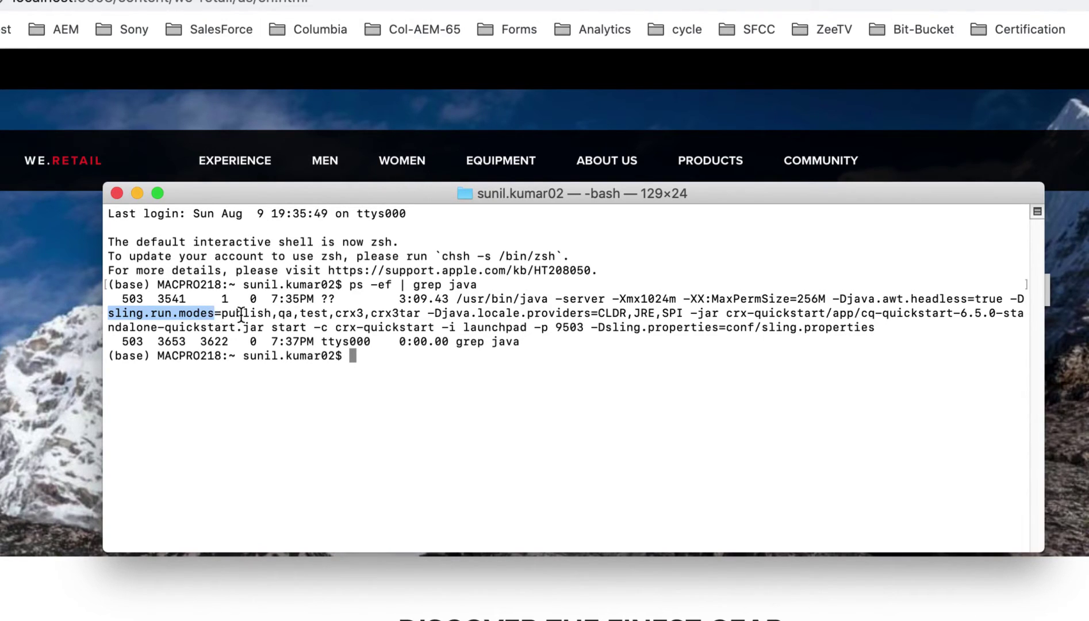
click(240, 315)
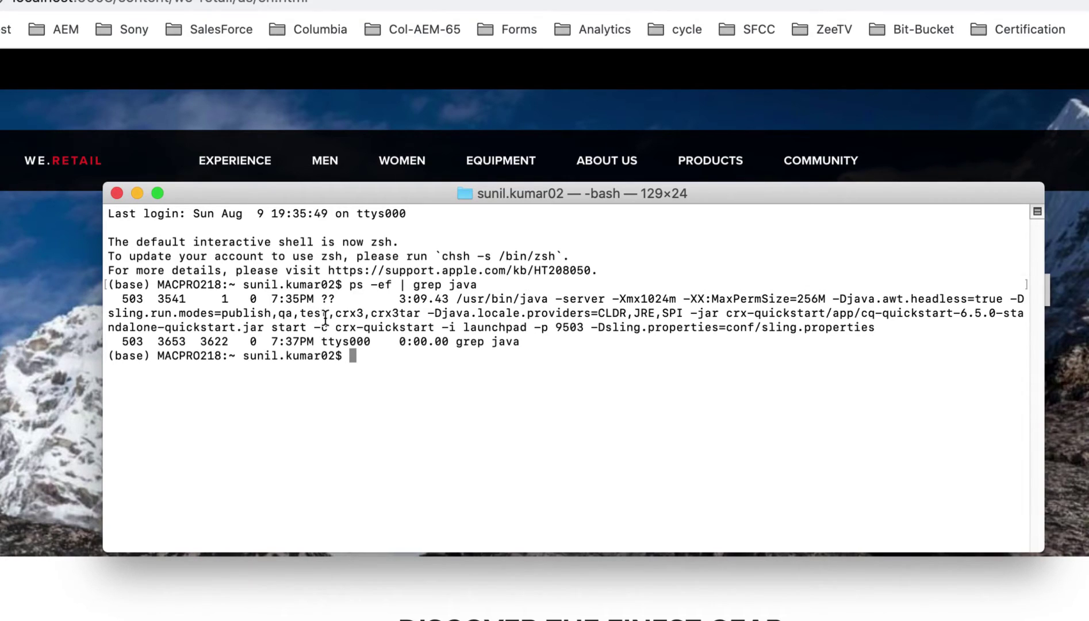
drag(315, 314, 428, 313)
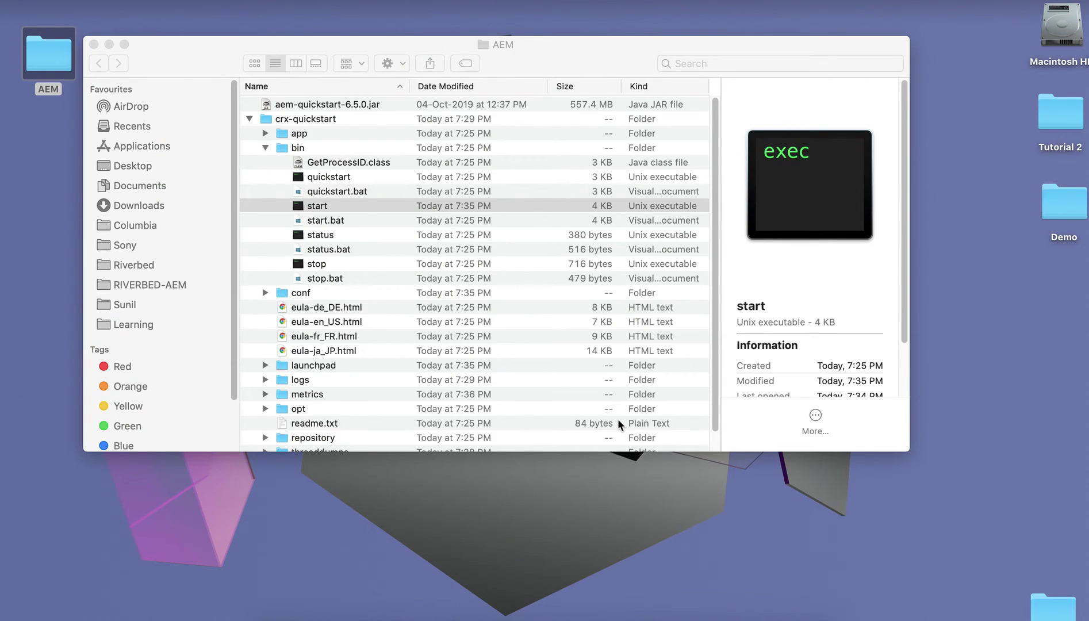
Run the crx-quickstart/bin/stop script to shut the AEM instance down.
click(326, 266)
click(321, 266)
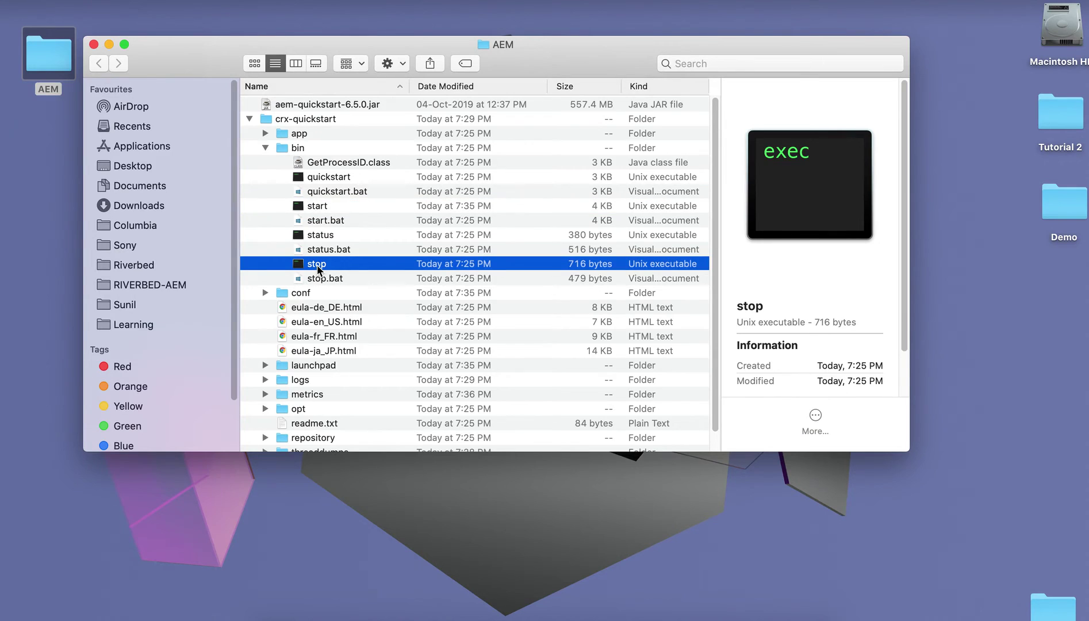
double_click(317, 264)
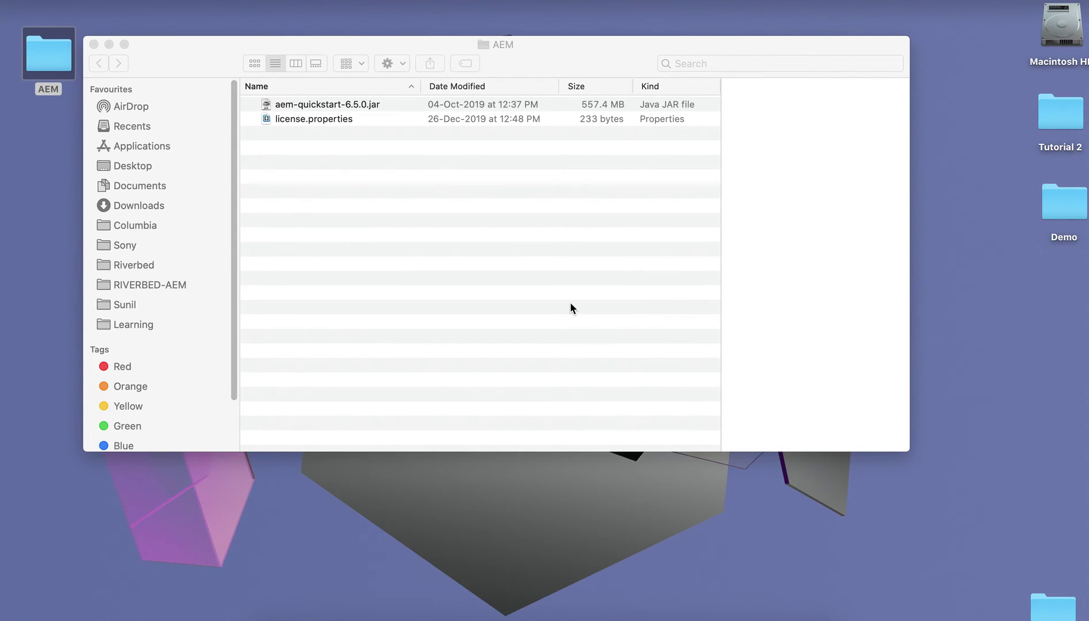
Open an enlarged Terminal window at the AEM folder through Finder's Services menu.
right_click(58, 63)
mouse_move(152, 394)
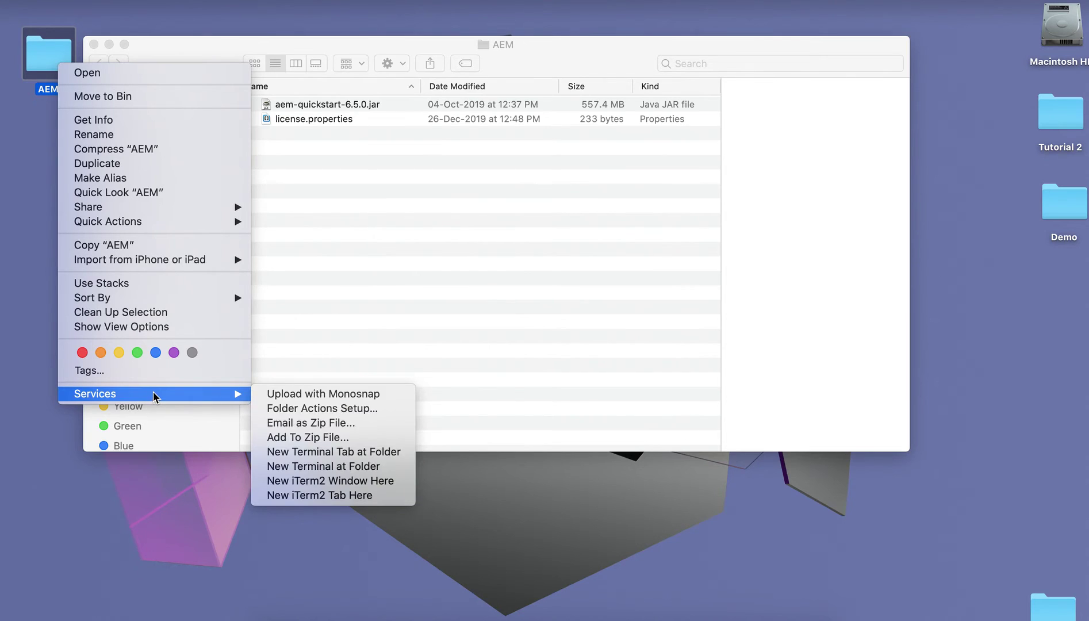
click(315, 467)
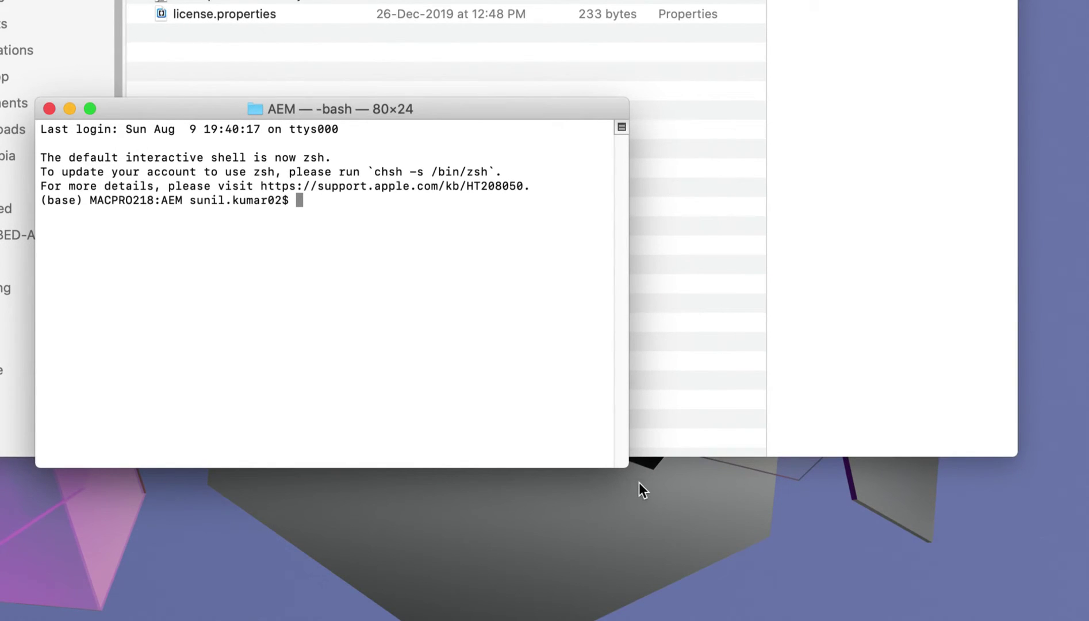
drag(627, 463, 799, 483)
Run 'java -jar aem-quickstart-6.5.0.jar -unpack' to extract crx-quickstart, then minimize Terminal.
text(j)
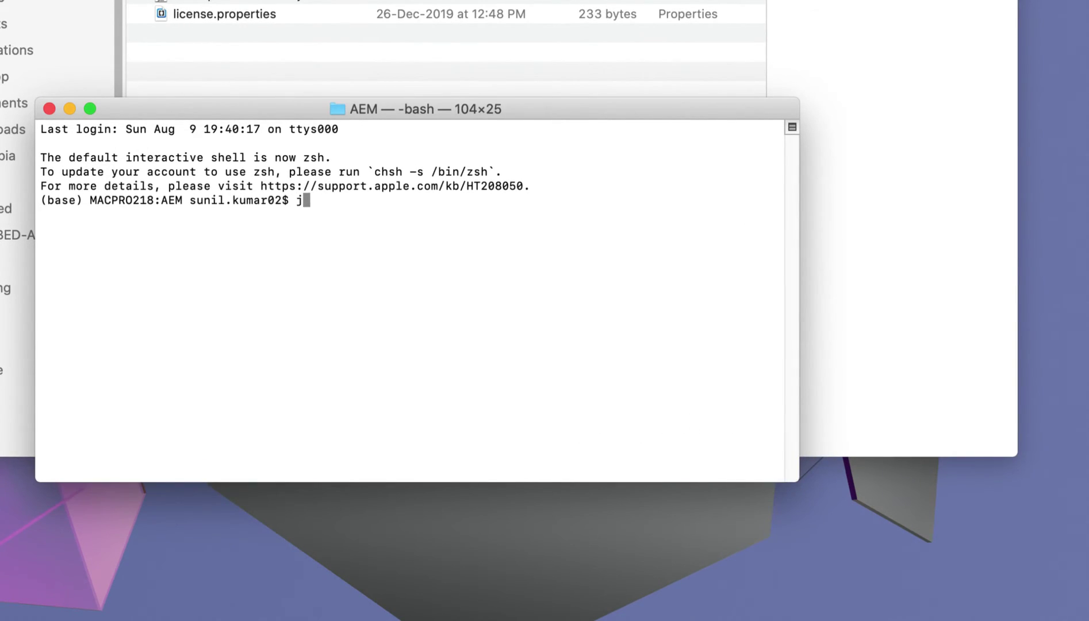
text(ava -jar aem)
key(Tab)
text(-unpack)
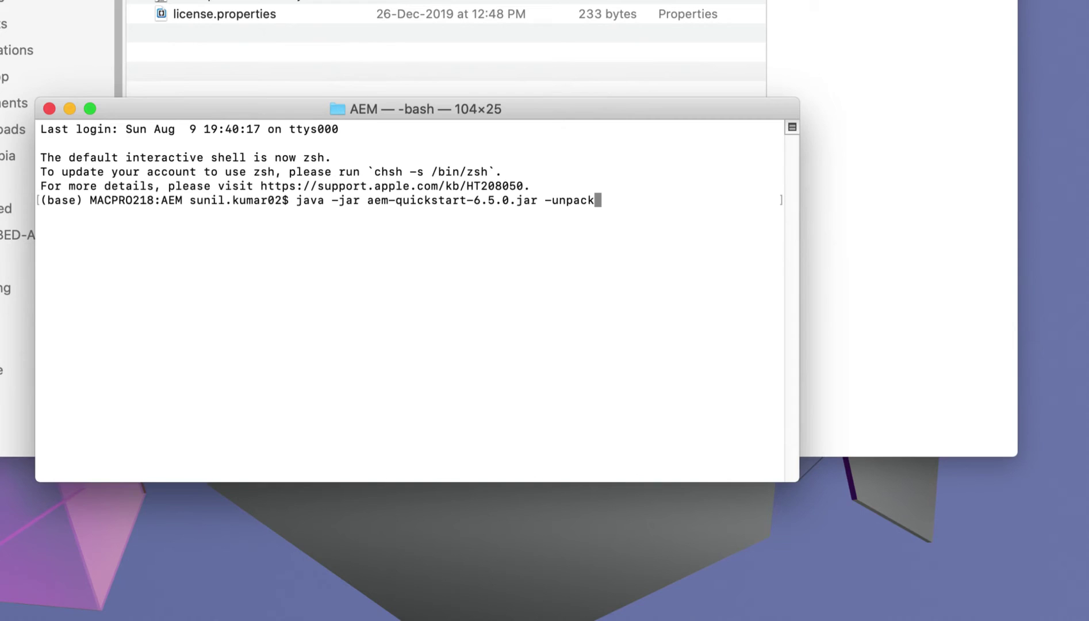
key(Return)
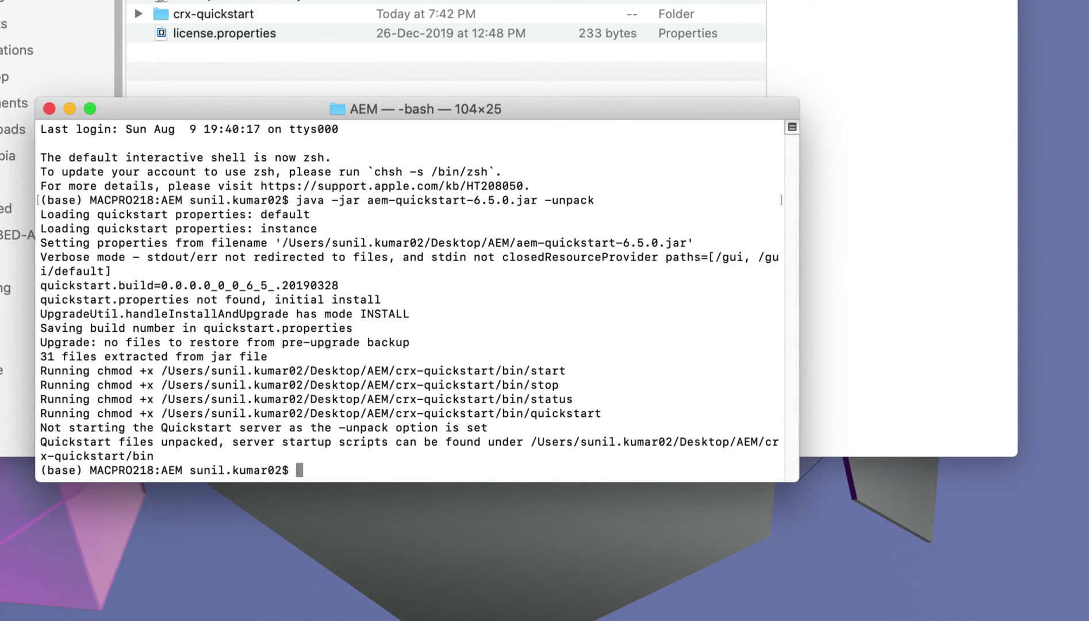
click(70, 108)
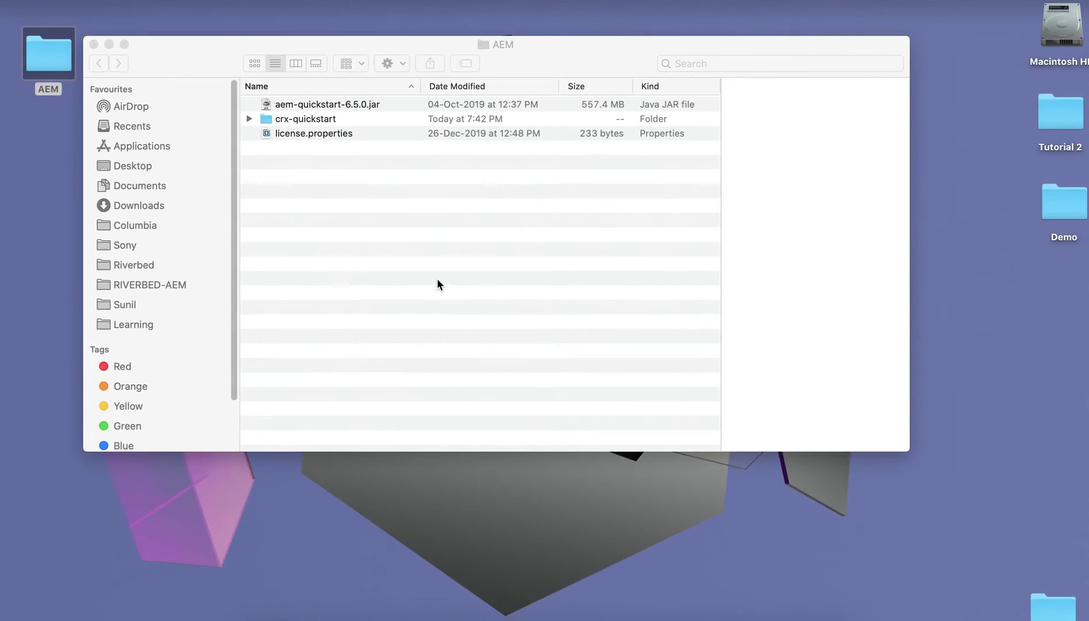
Open crx-quickstart/bin/start with the Brackets editor via Open With > Other….
click(252, 118)
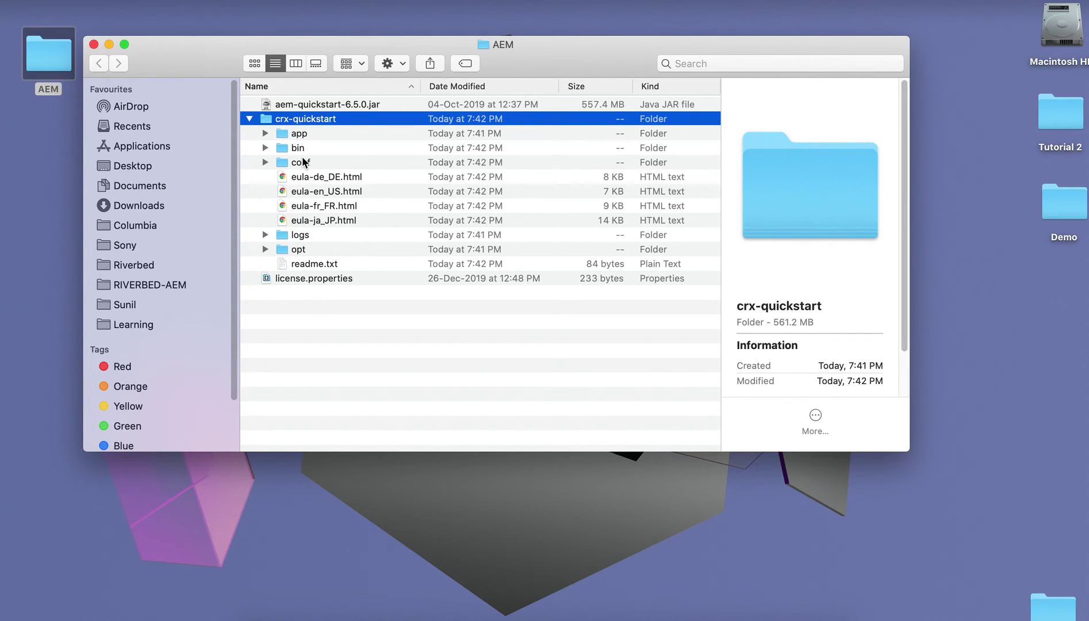
click(266, 148)
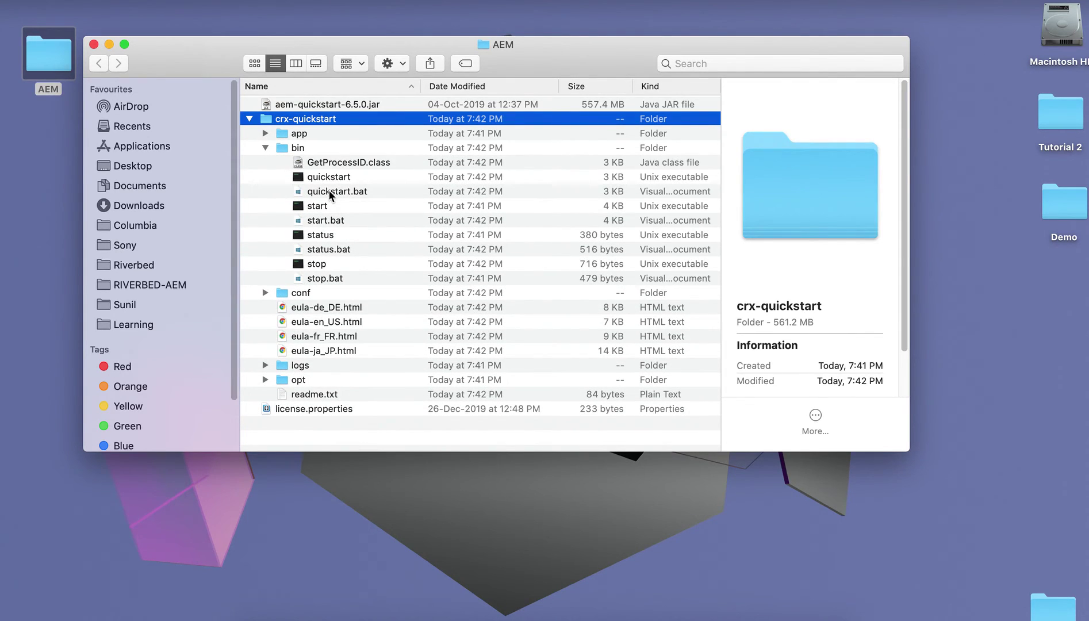
click(322, 207)
right_click(322, 207)
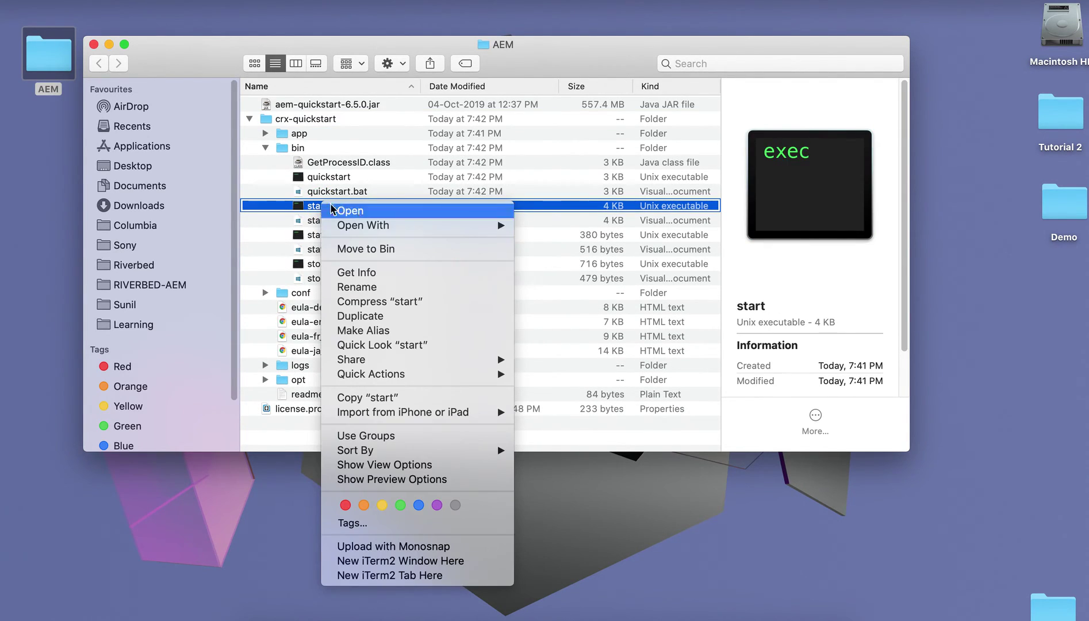
mouse_move(425, 229)
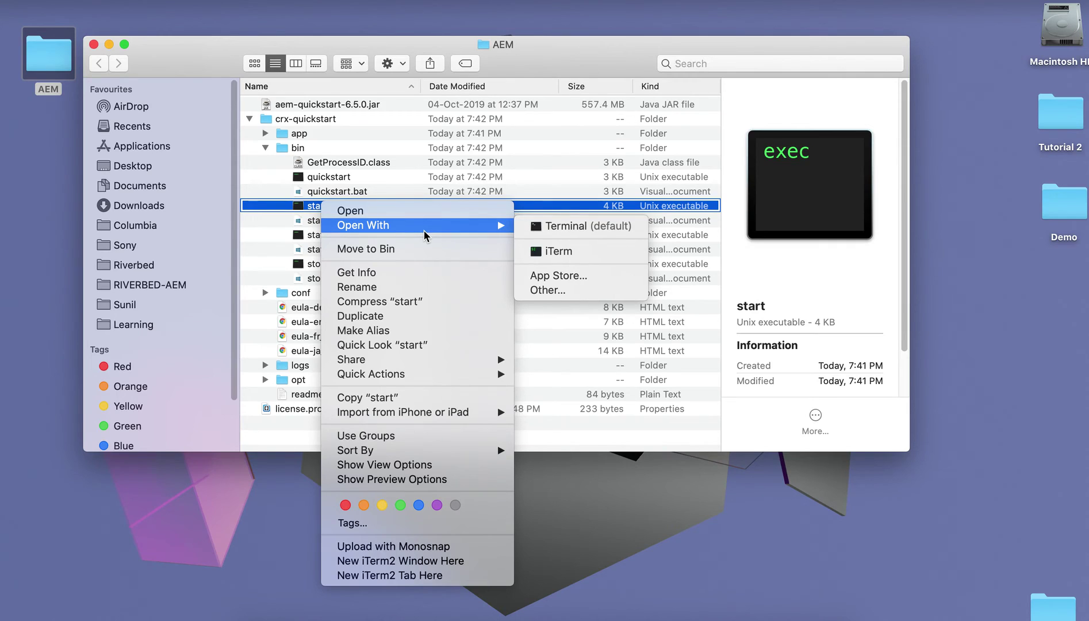
click(535, 290)
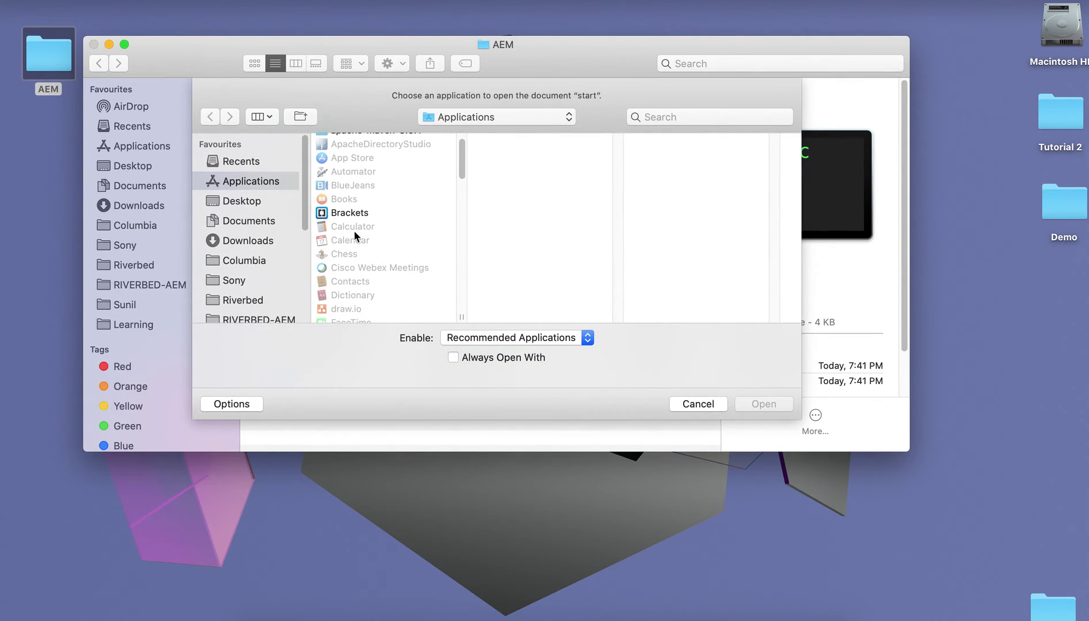
click(342, 213)
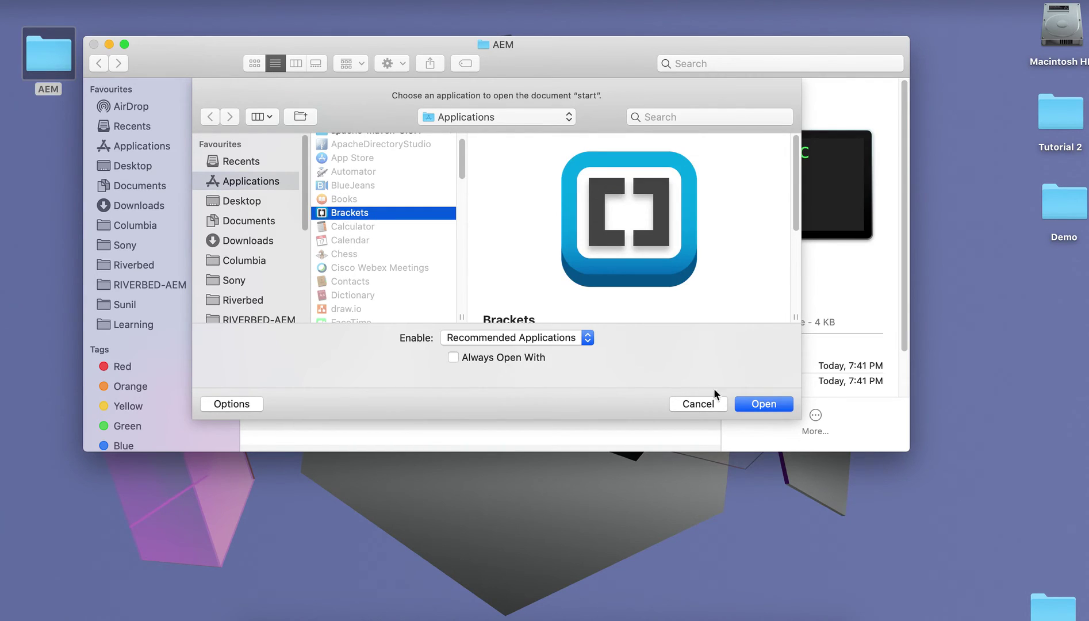
click(747, 405)
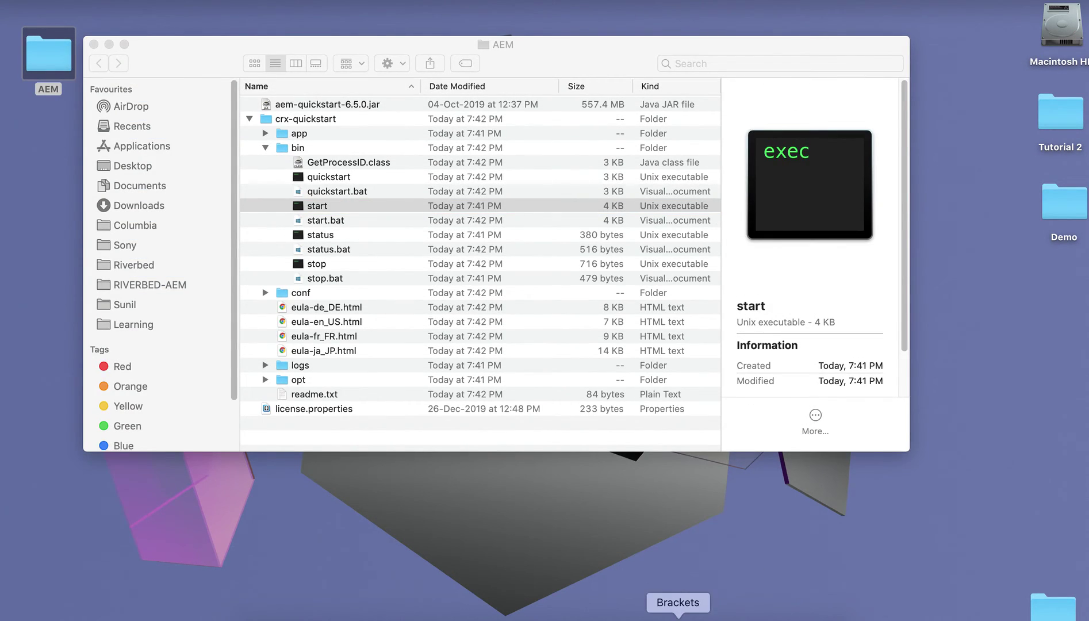
Replace the author run mode with 'publish,stage,preview' in CQ_RUNMODE.
key(Left)
key(BackSpace)
key(BackSpace)
key(BackSpace)
key(BackSpace)
key(BackSpace)
key(BackSpace)
text(publish,)
key(BackSpace)
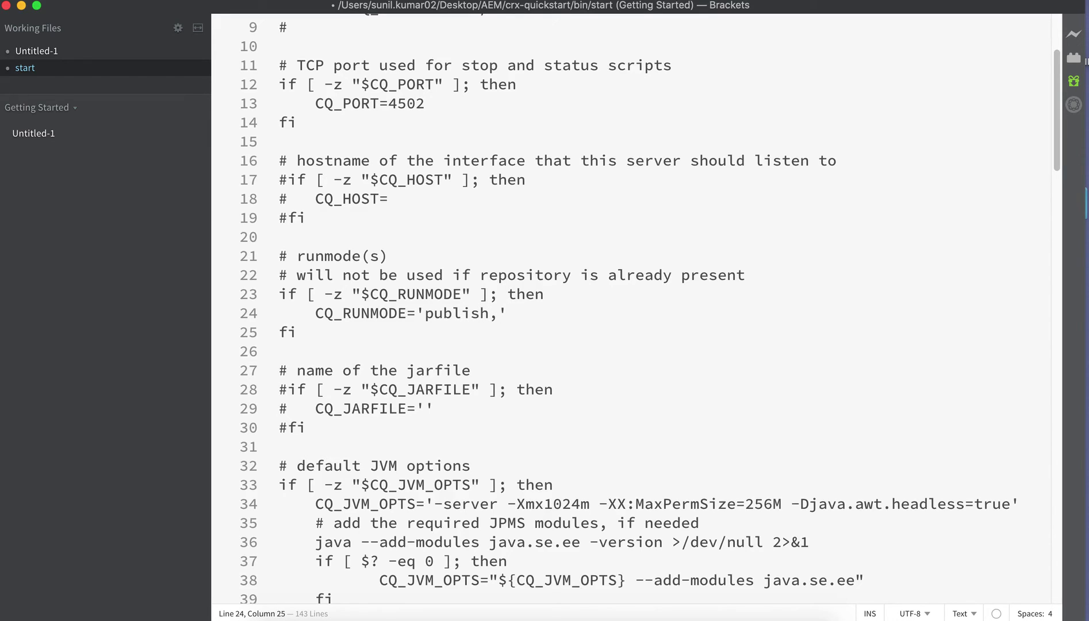
text(stage,preview)
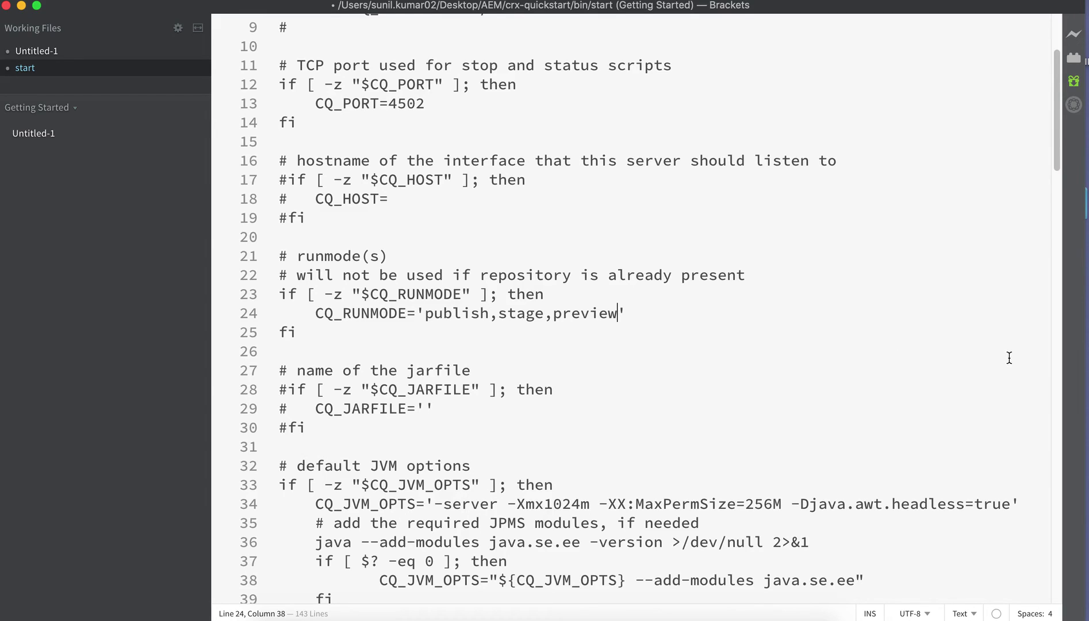
Change CQ_PORT from 4502 to 8503 and save the start script.
click(397, 103)
key(BackSpace)
text(8)
click(424, 104)
key(BackSpace)
text(3)
key(super+s)
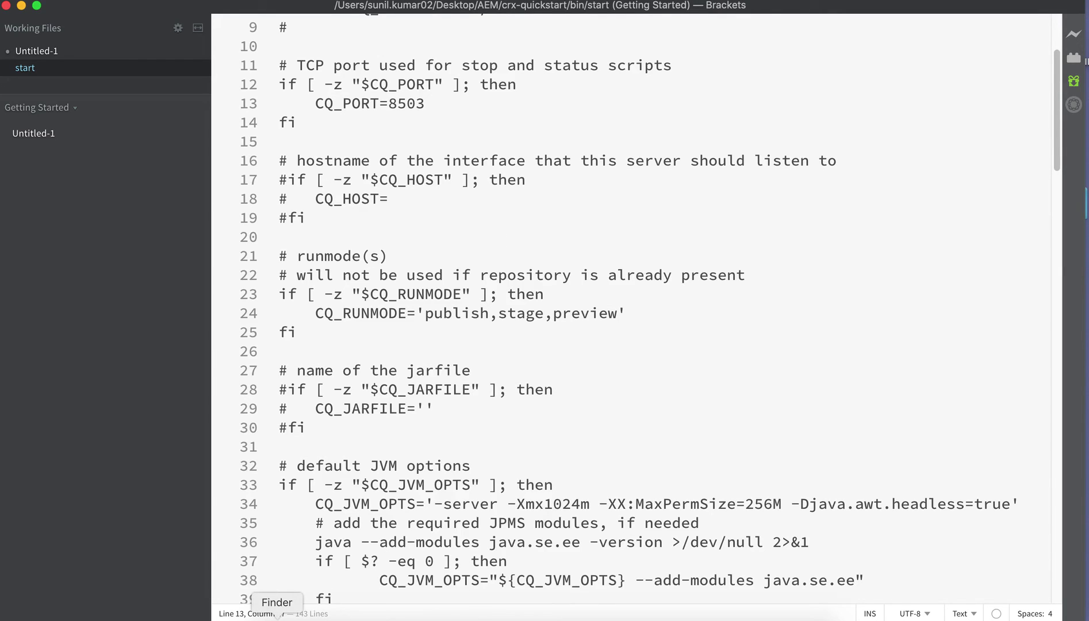
click(280, 617)
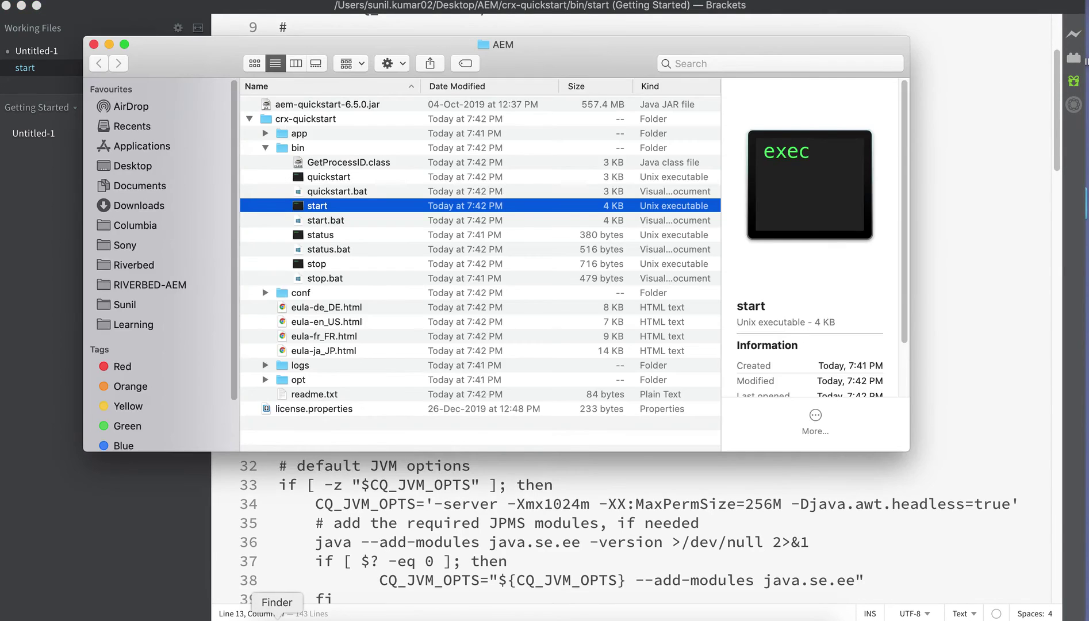
Launch AEM on port 8503 by running the edited start script from crx-quickstart/bin.
double_click(358, 208)
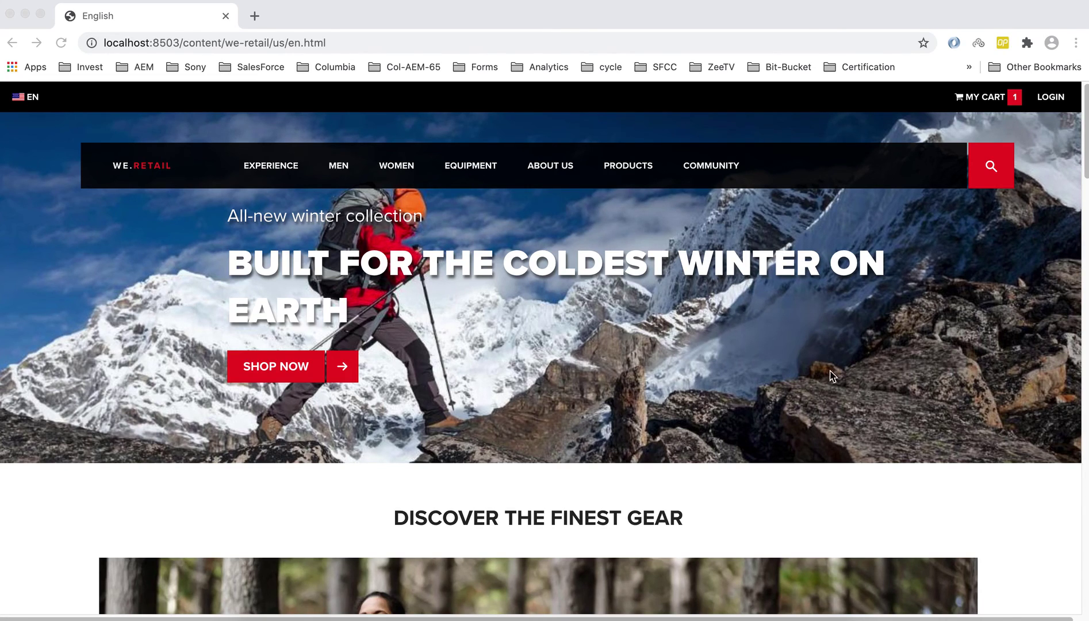
Run 'ps -ef | grep java' and highlight run modes publish,stage,preview and port 8503.
click(794, 618)
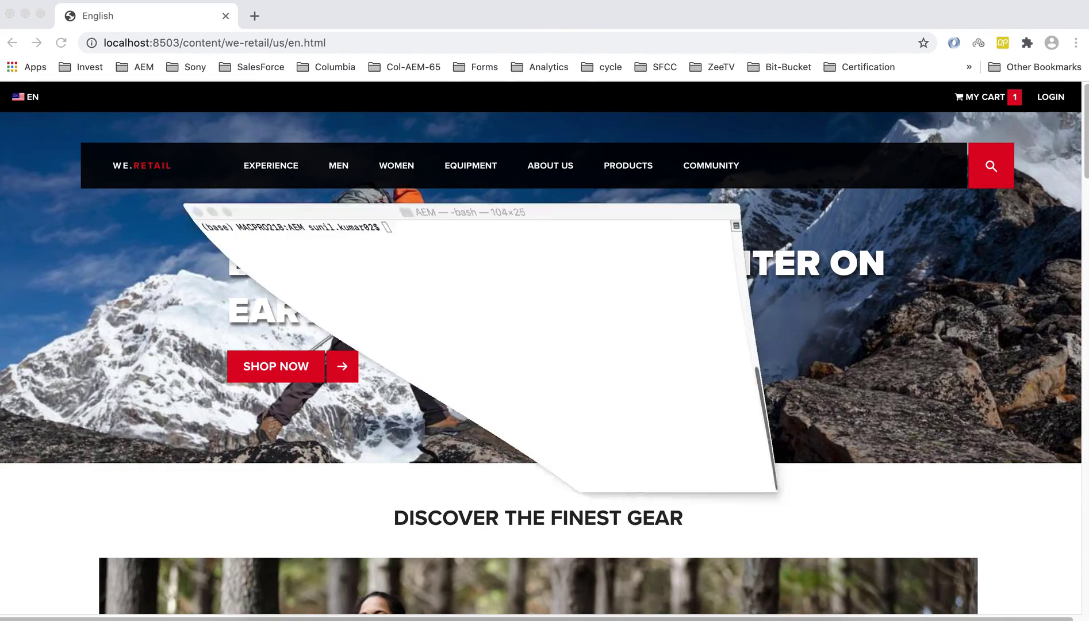
text(ps -ef | grep java)
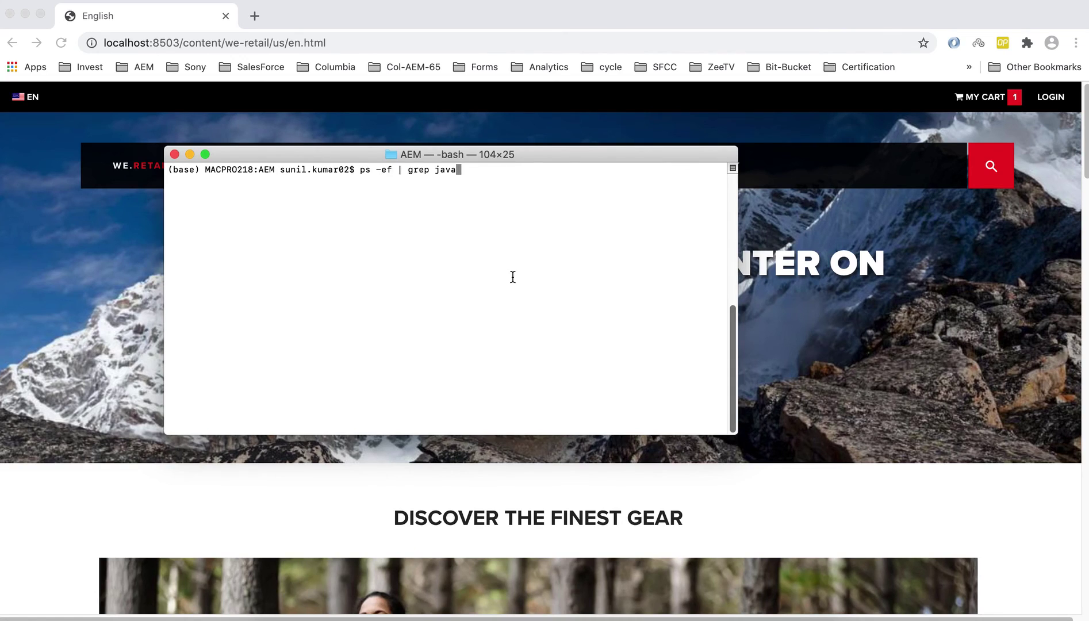
key(Return)
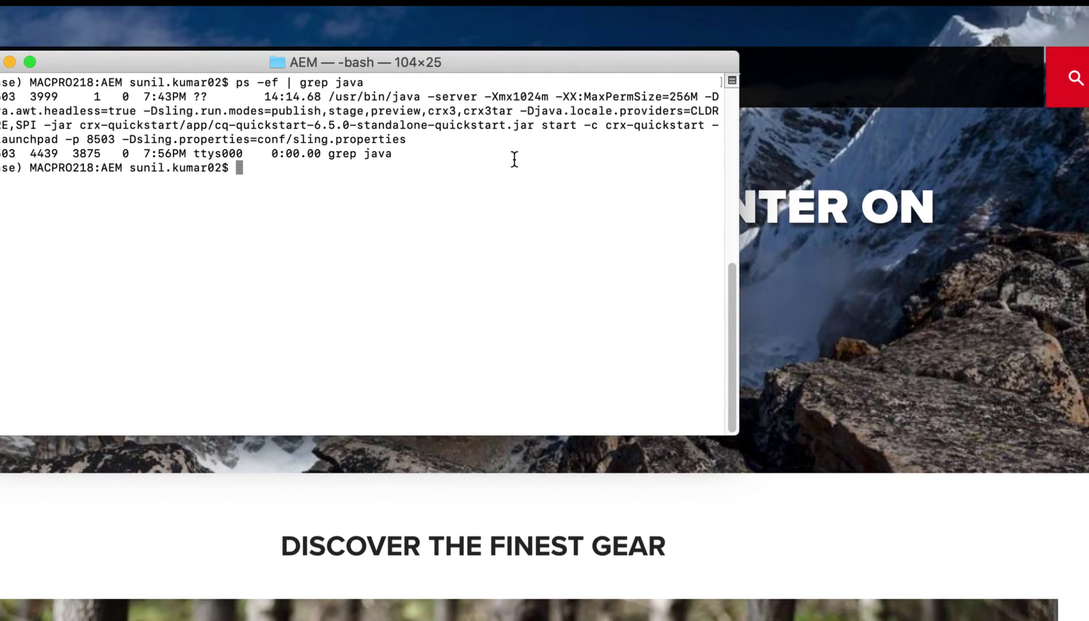
drag(274, 111, 429, 111)
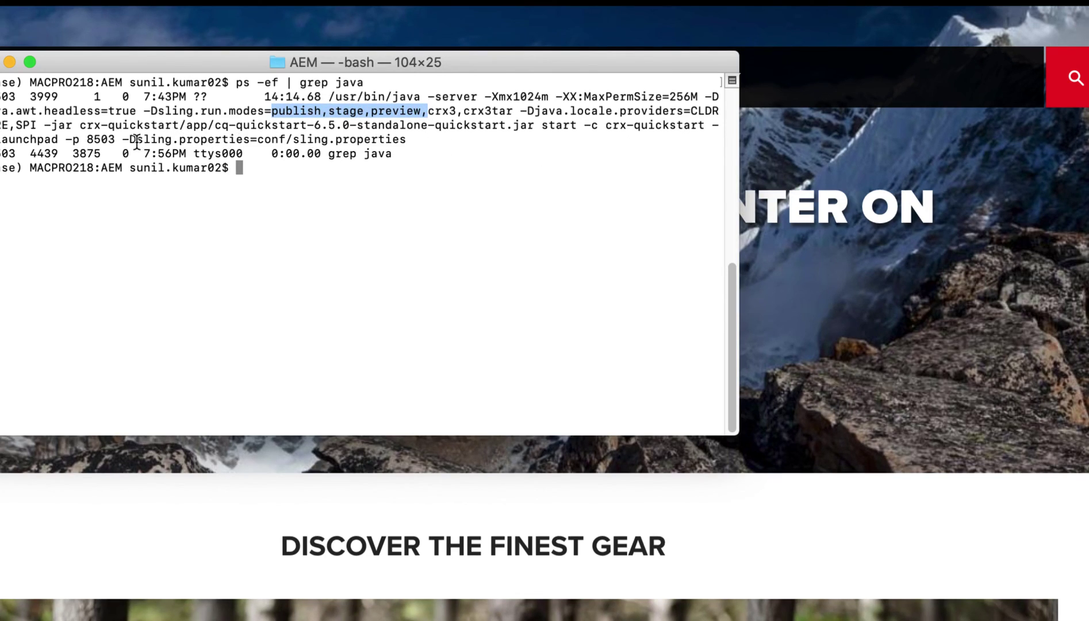
drag(87, 139, 117, 140)
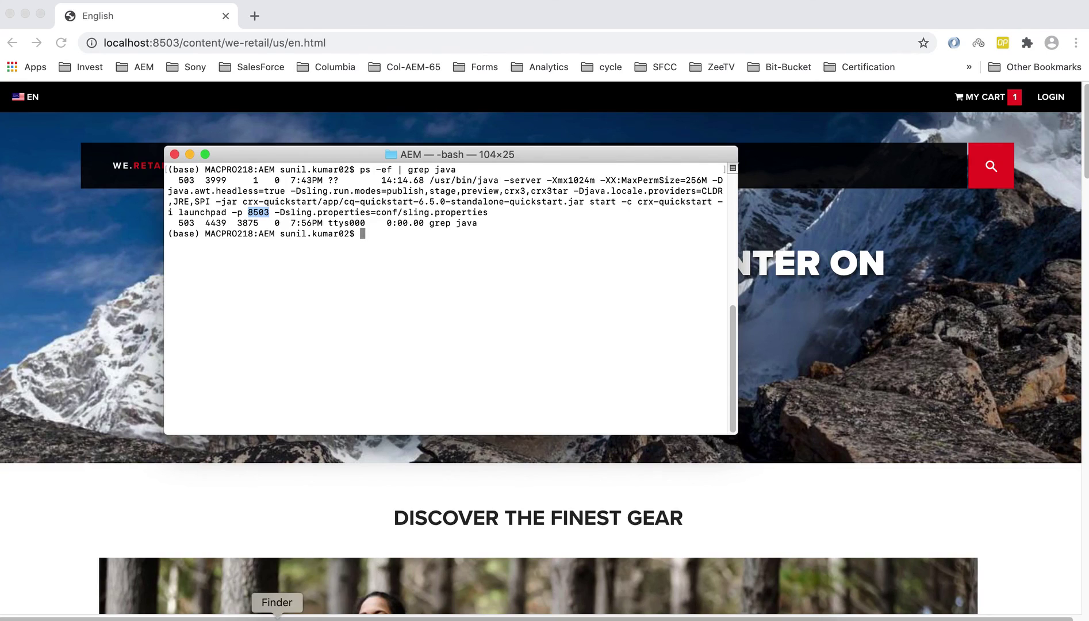
click(276, 617)
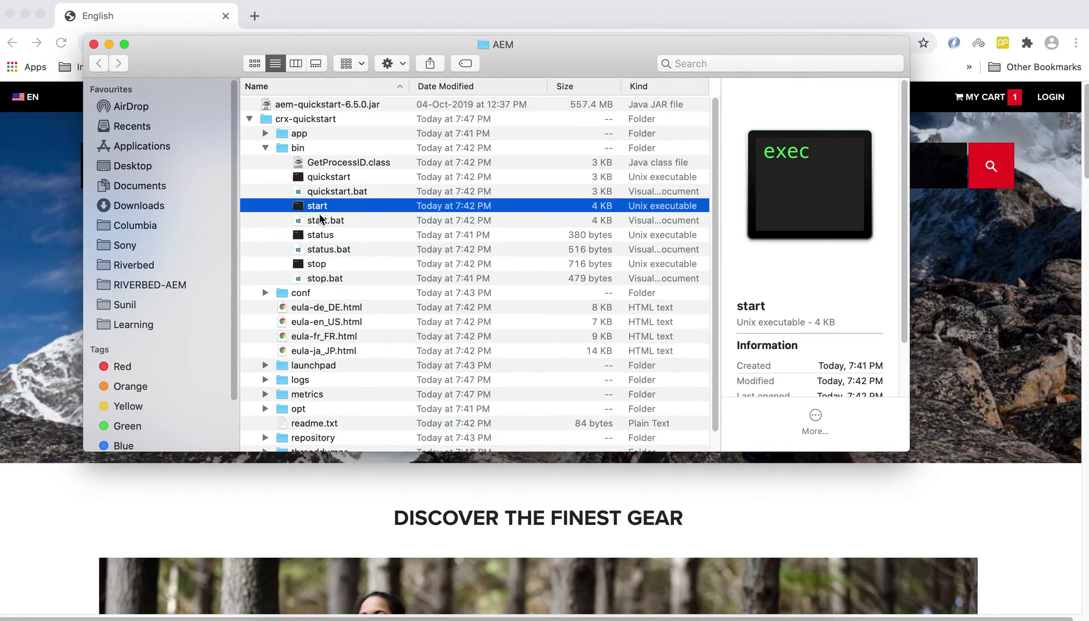